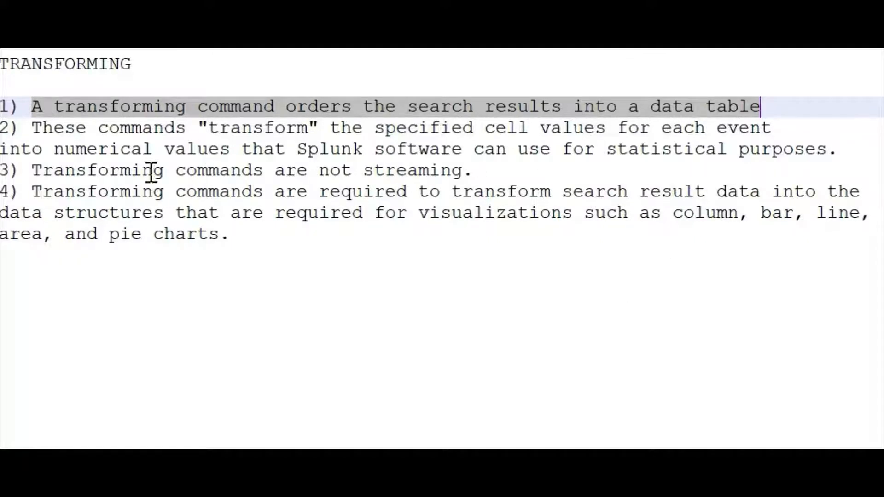
# Read notes 2 and 3 on what transforming commands do to cell values and whether they stream, highlighting key words
pyautogui.moveTo(852, 149); pyautogui.dragTo(31, 129)
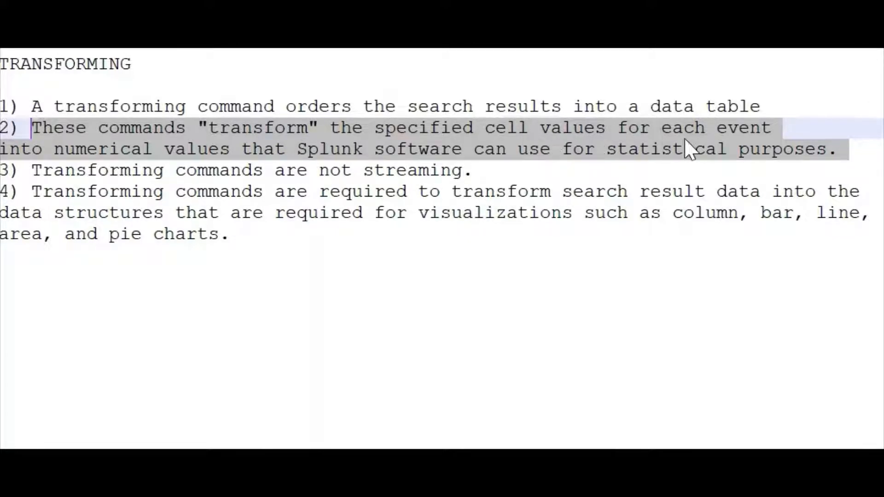
pyautogui.doubleClick(121, 150)
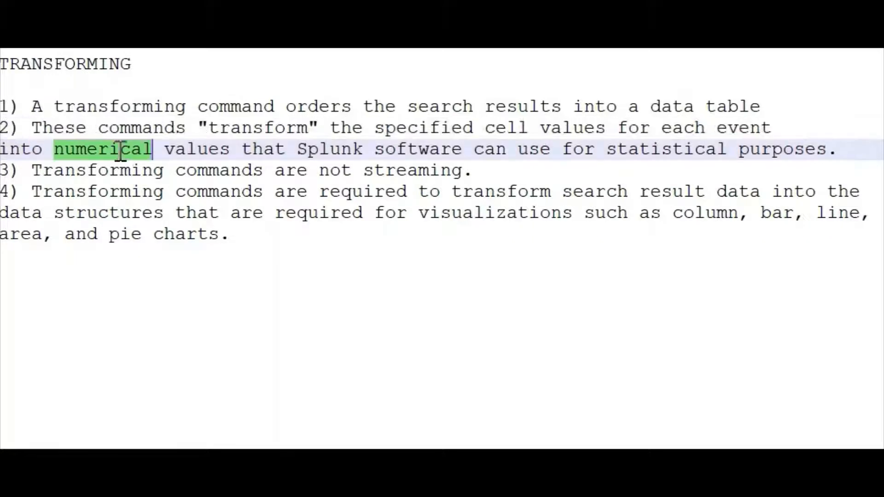
pyautogui.doubleClick(200, 149)
pyautogui.doubleClick(260, 149)
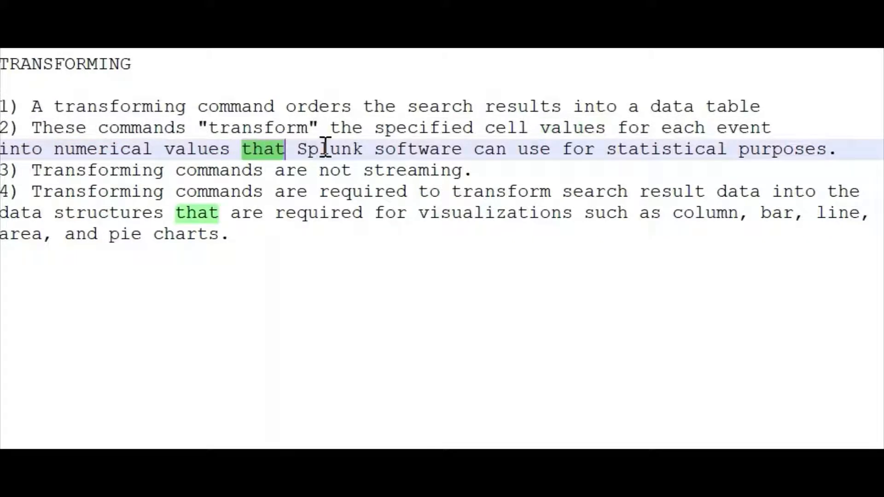
pyautogui.doubleClick(325, 148)
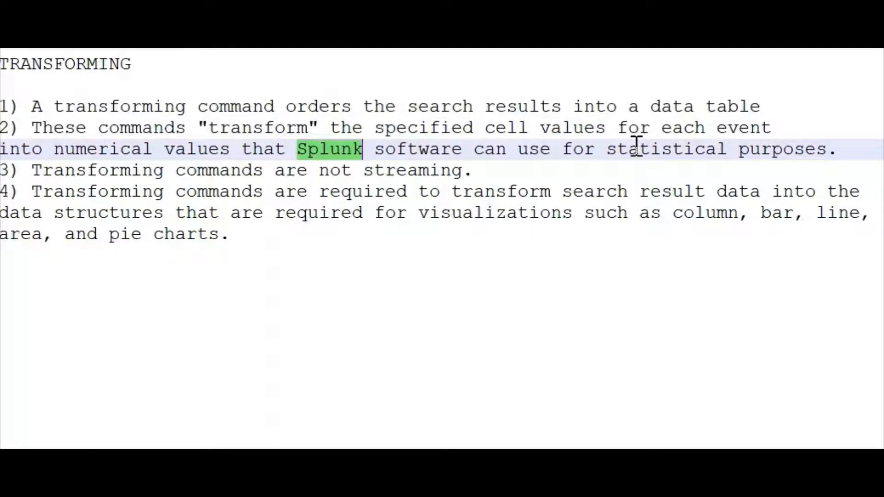
pyautogui.moveTo(828, 149); pyautogui.dragTo(208, 129)
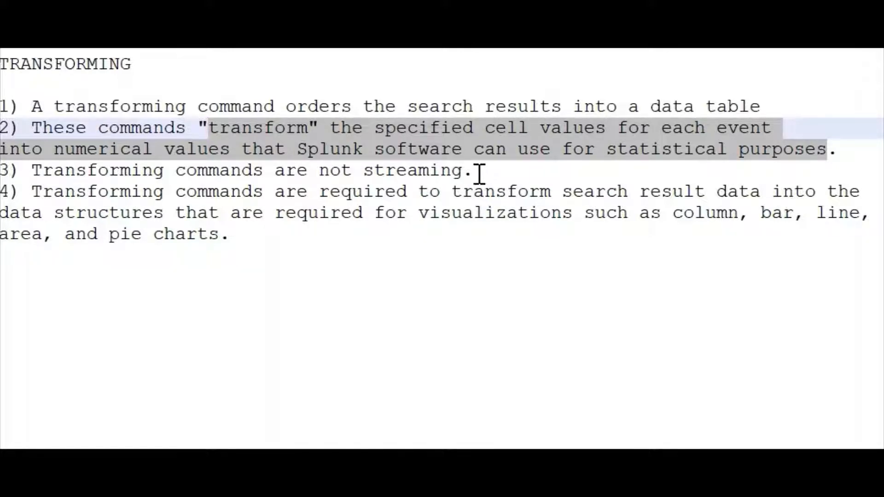
pyautogui.moveTo(32, 171); pyautogui.dragTo(479, 173)
pyautogui.click(478, 174)
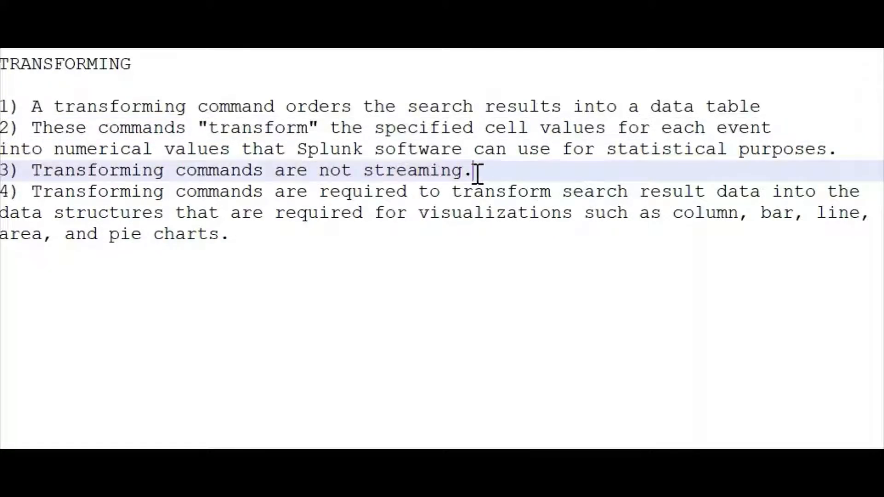
pyautogui.doubleClick(409, 172)
pyautogui.doubleClick(332, 169)
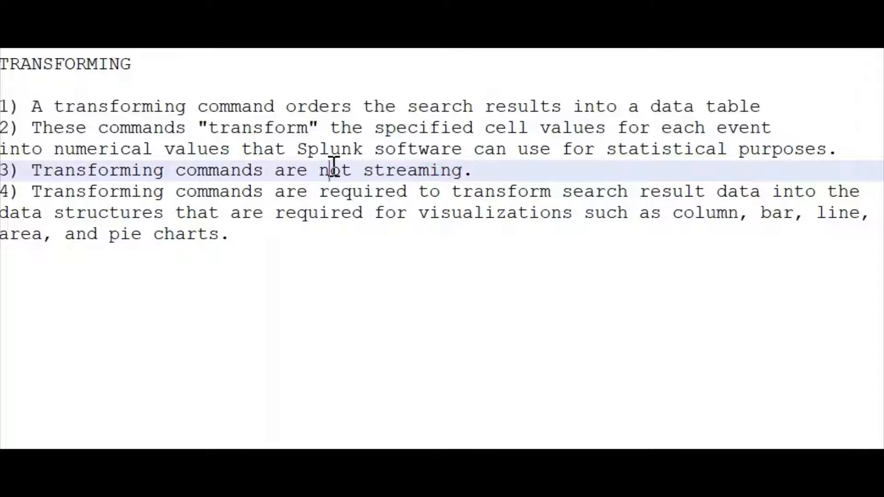
pyautogui.doubleClick(434, 174)
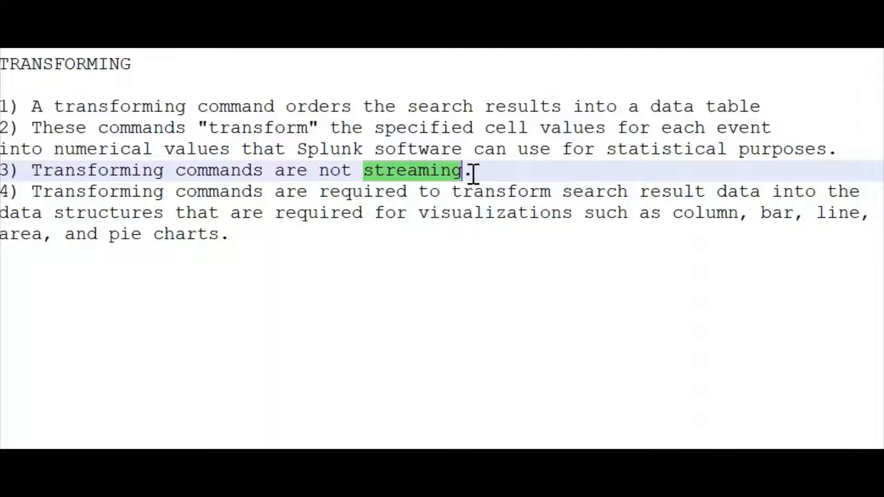
pyautogui.moveTo(32, 173); pyautogui.dragTo(475, 174)
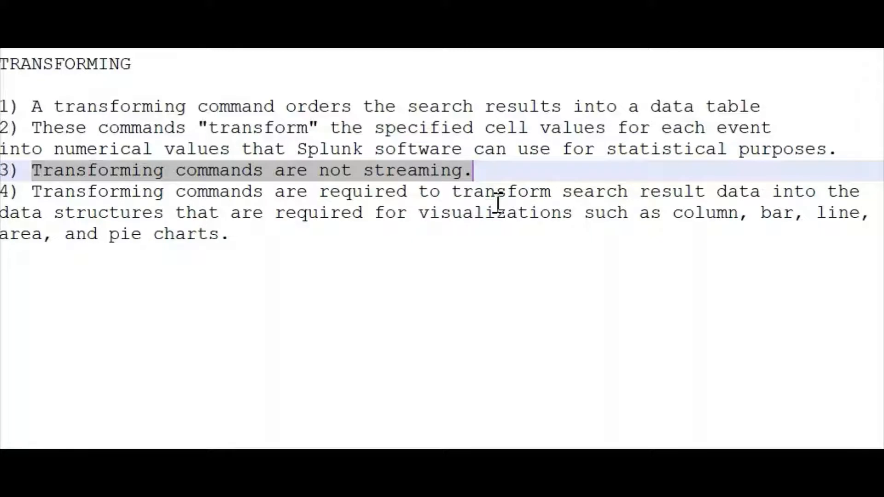
# Read note 4 on why transforming commands are required for visualizations, highlighting each chart type it lists
pyautogui.click(64, 206)
pyautogui.doubleClick(92, 191)
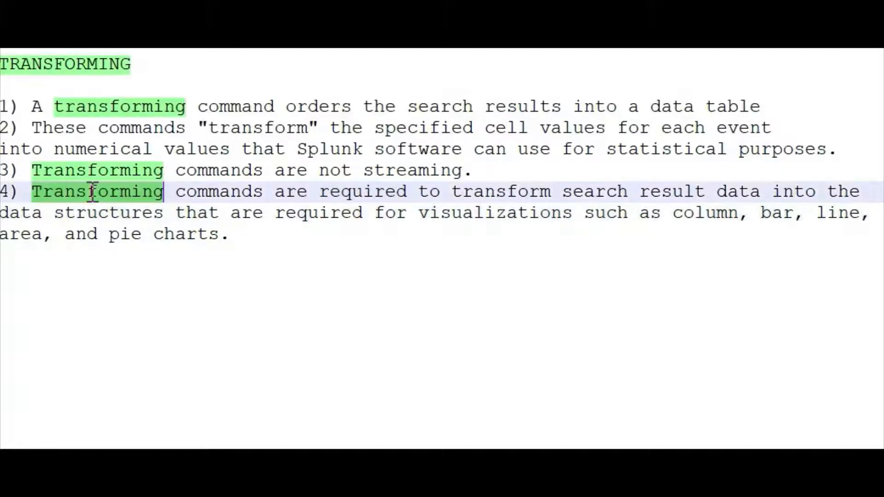
pyautogui.click(203, 192)
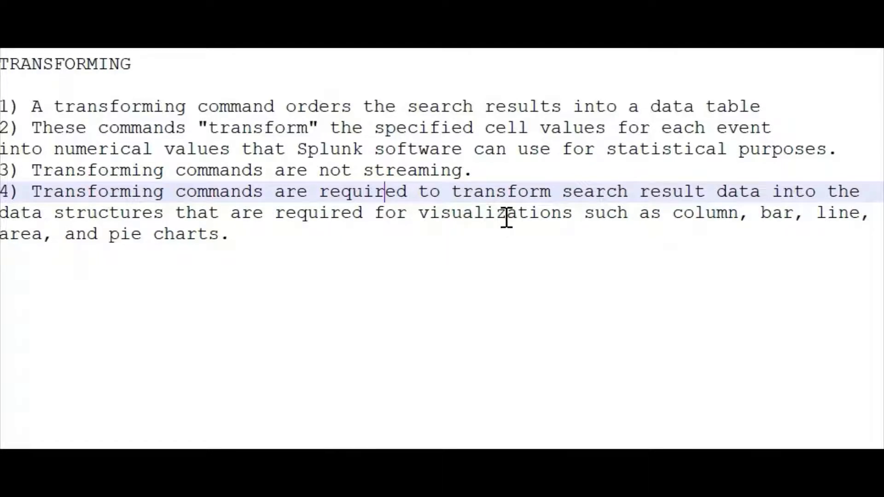
pyautogui.doubleClick(707, 215)
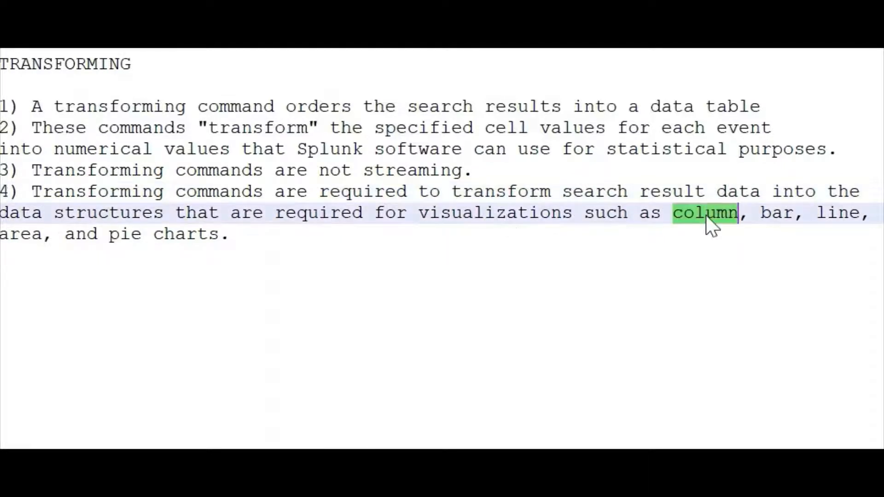
pyautogui.doubleClick(774, 214)
pyautogui.doubleClick(838, 214)
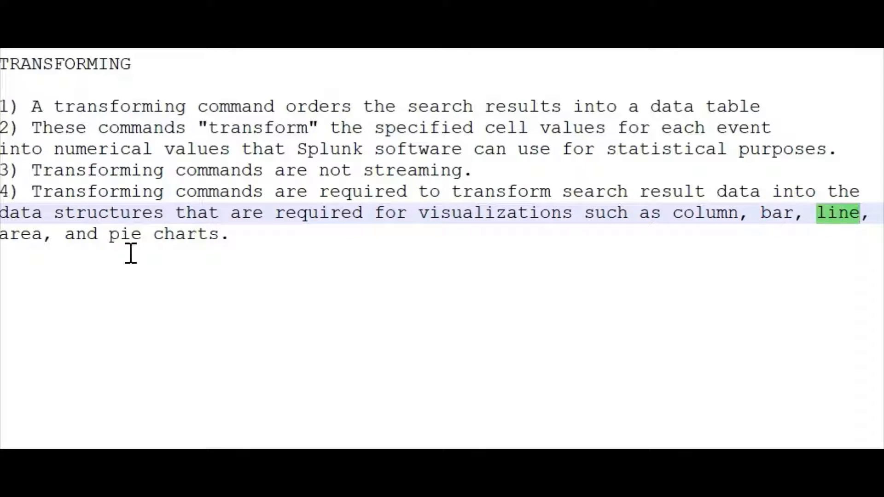
pyautogui.doubleClick(20, 235)
pyautogui.click(121, 238)
pyautogui.doubleClick(121, 238)
pyautogui.doubleClick(213, 235)
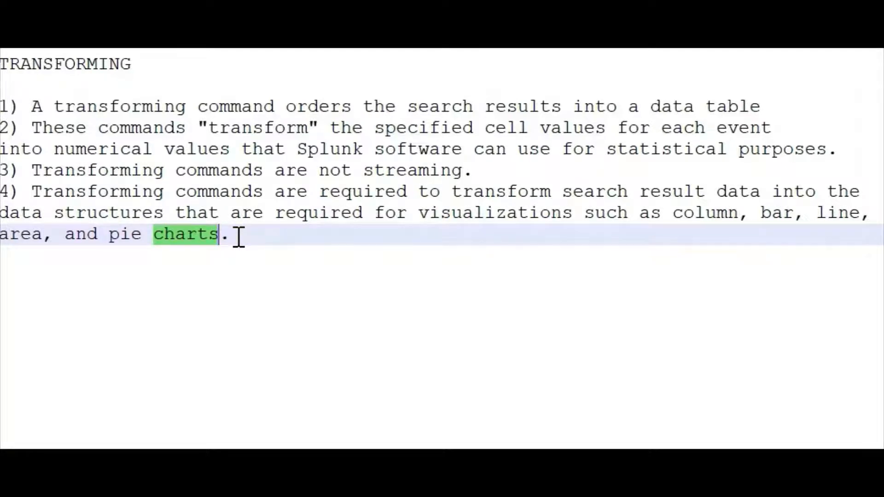
pyautogui.moveTo(228, 236); pyautogui.dragTo(673, 215)
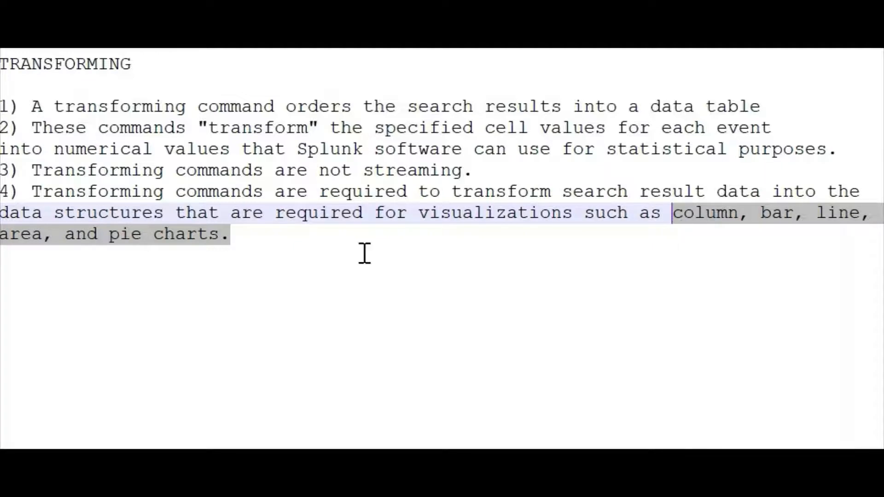
# Add the line "top rare stats" beneath the notes as examples of transforming commands, leaving a blank line above it
pyautogui.click(281, 248)
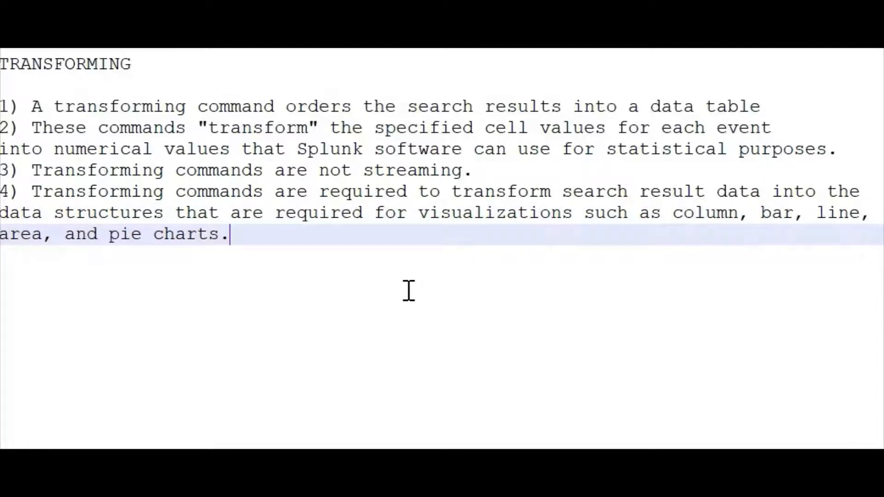
pyautogui.press('Return')
pyautogui.press('Return')
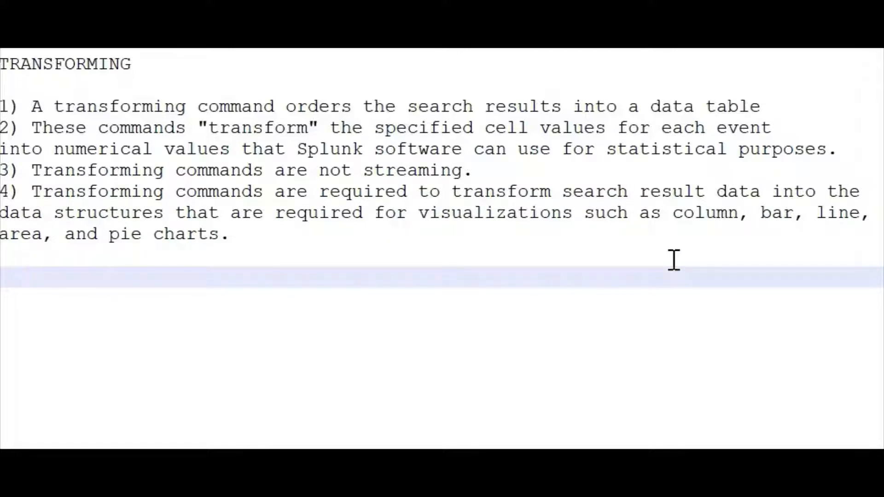
pyautogui.write('to')
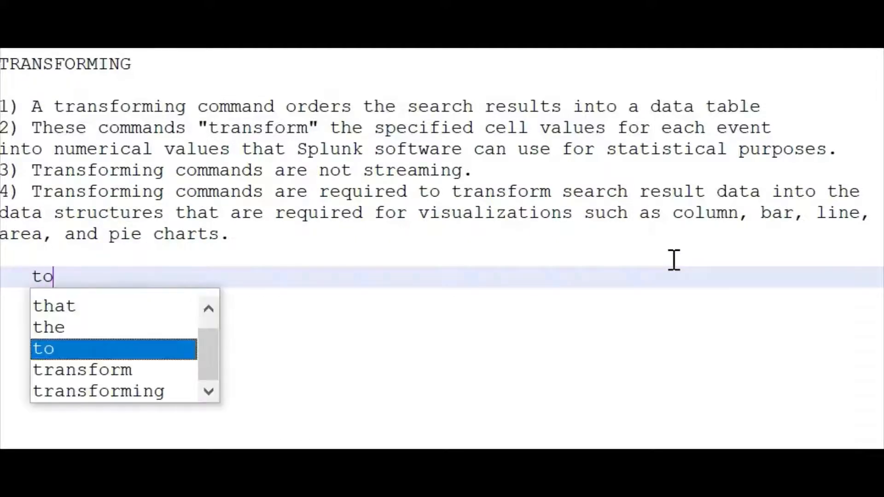
pyautogui.write('p rare stat')
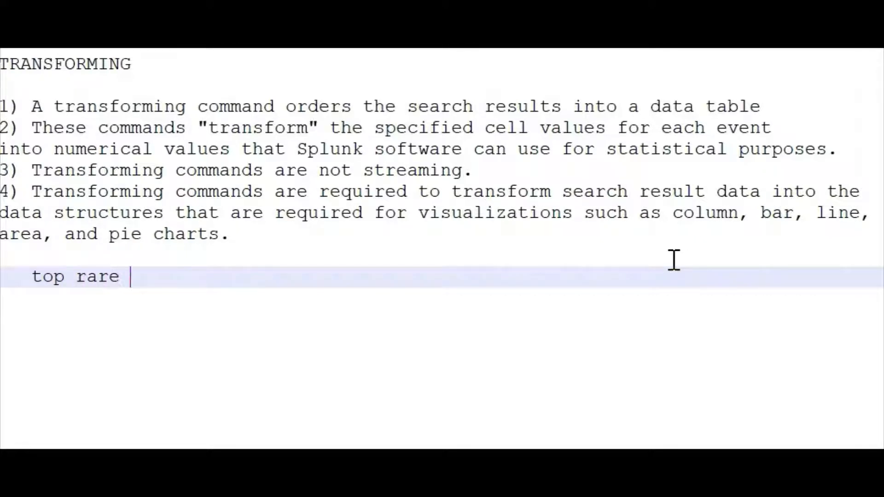
pyautogui.write('s')
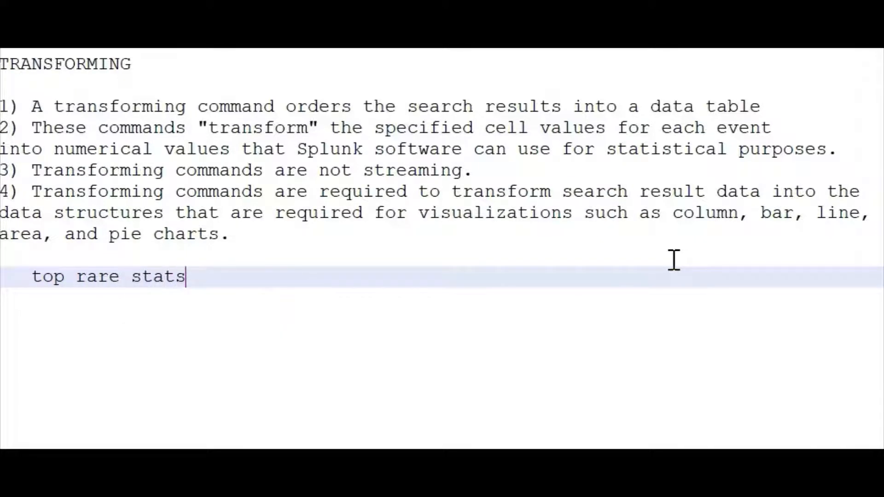
pyautogui.moveTo(187, 279); pyautogui.dragTo(30, 270)
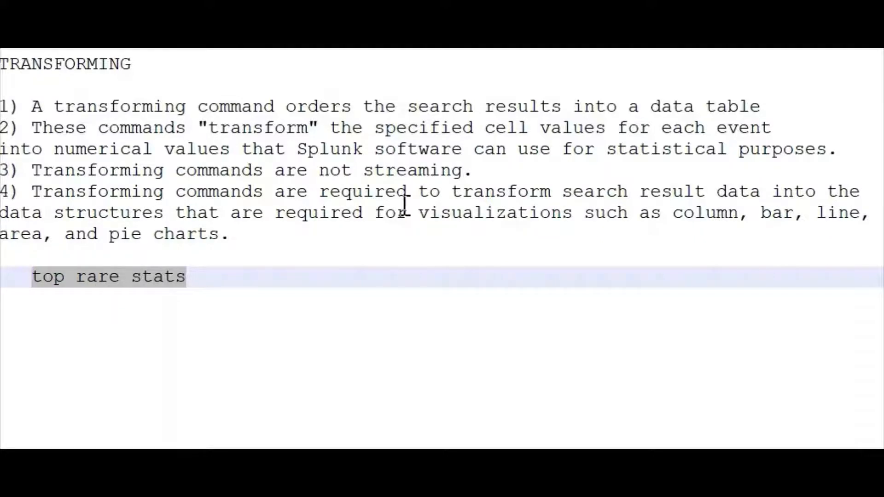
pyautogui.click(242, 339)
pyautogui.click(193, 278)
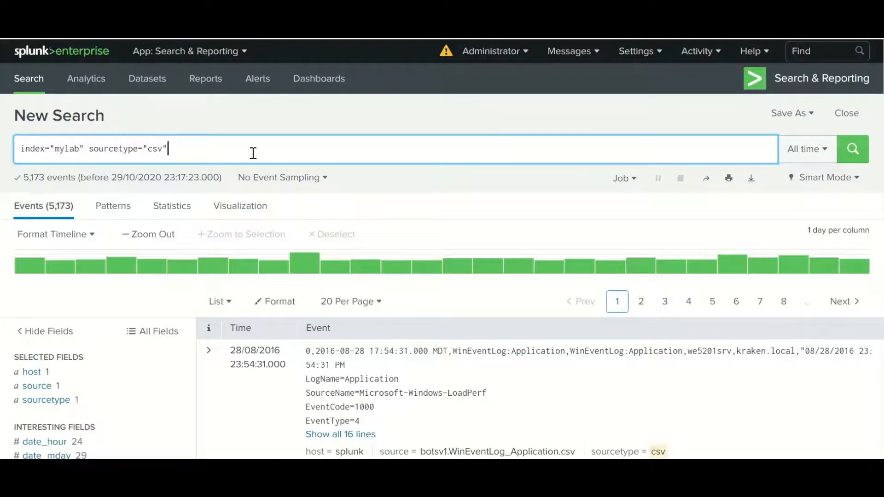
pyautogui.write('|')
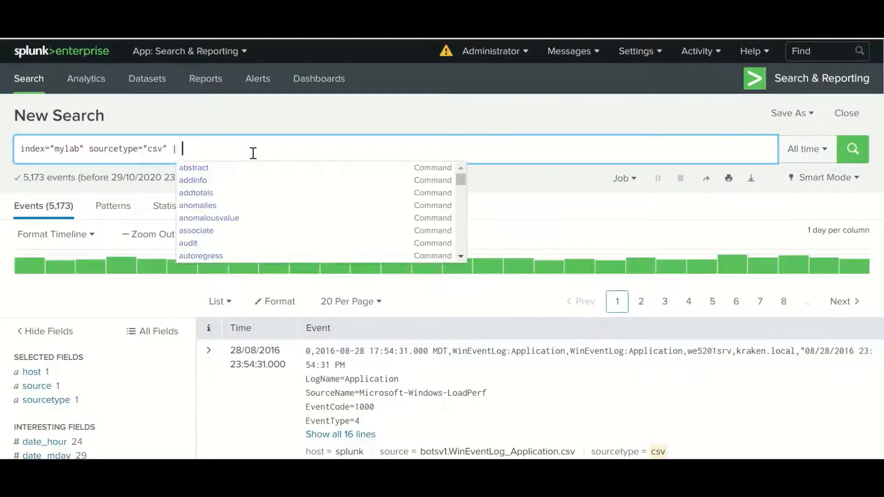
pyautogui.press('BackSpace')
pyautogui.press('BackSpace')
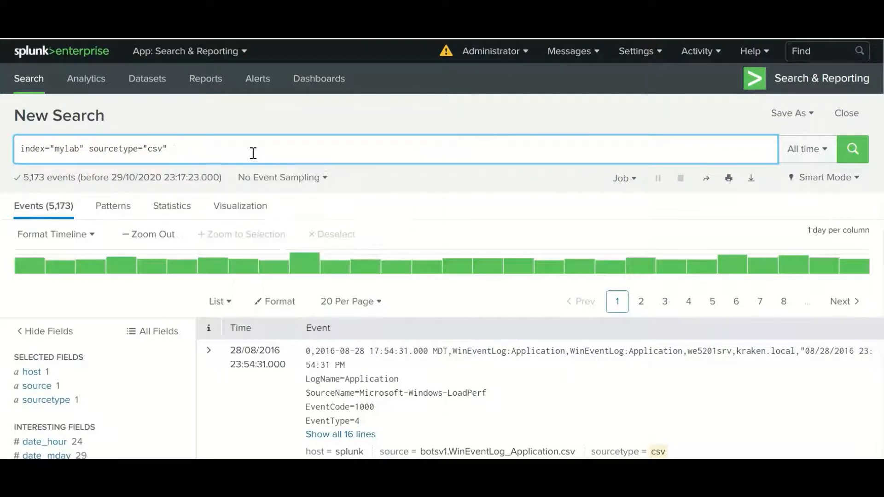
pyautogui.doubleClick(34, 148)
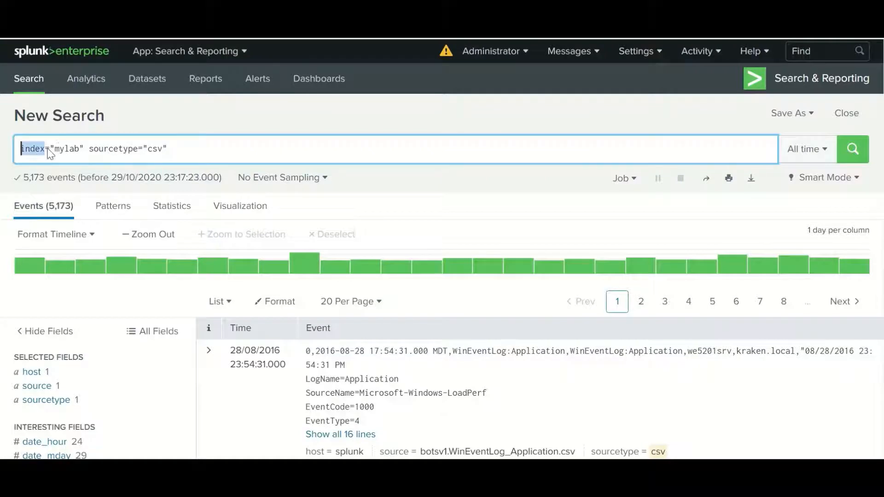
pyautogui.doubleClick(61, 149)
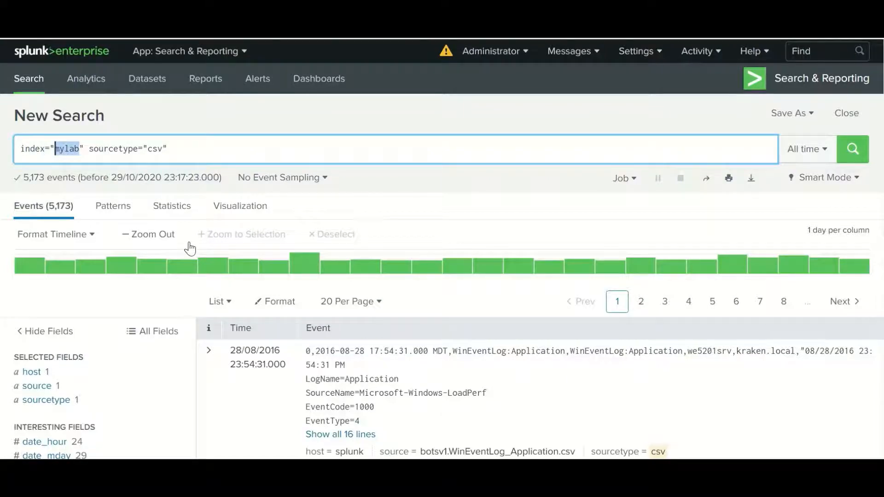
pyautogui.doubleClick(108, 148)
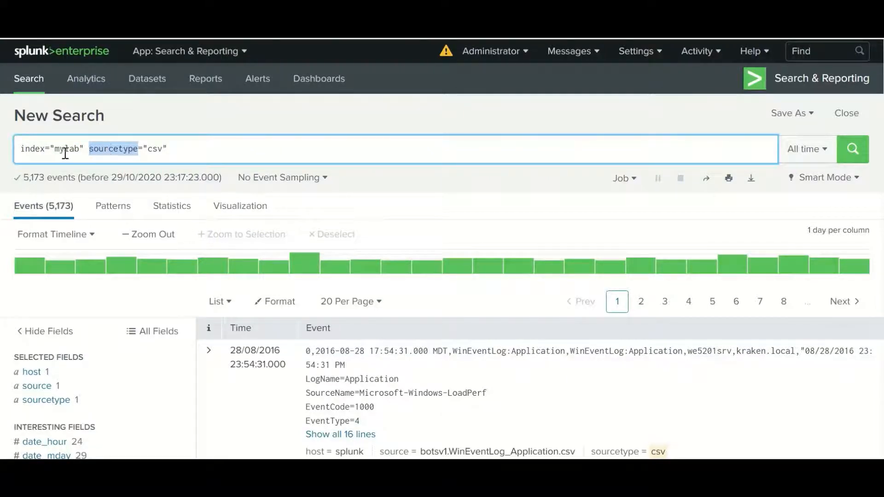
# Append "| top extracted_host" to the index="mylab" sourcetype="csv" search and run it
pyautogui.click(174, 148)
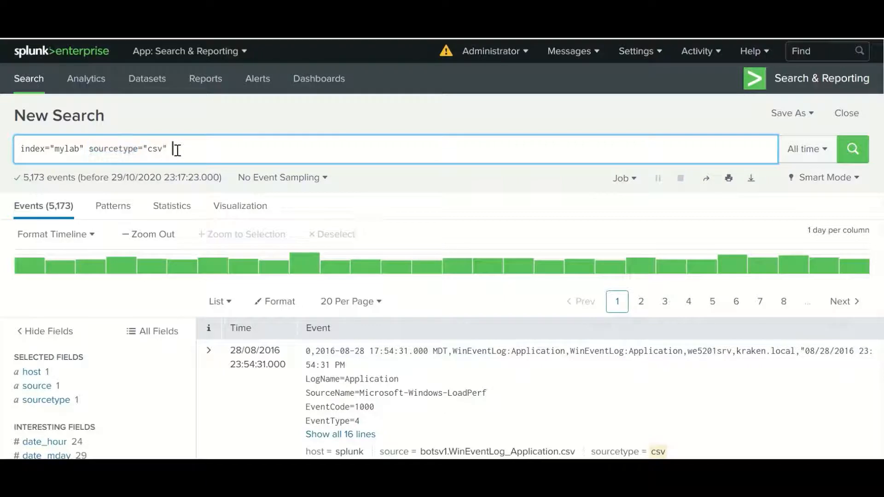
pyautogui.write('| top')
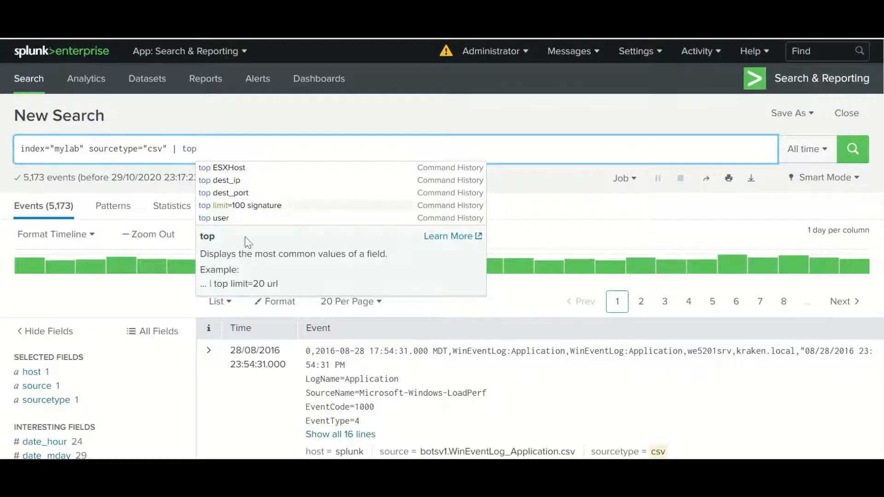
pyautogui.scroll(-5, 158, 272)
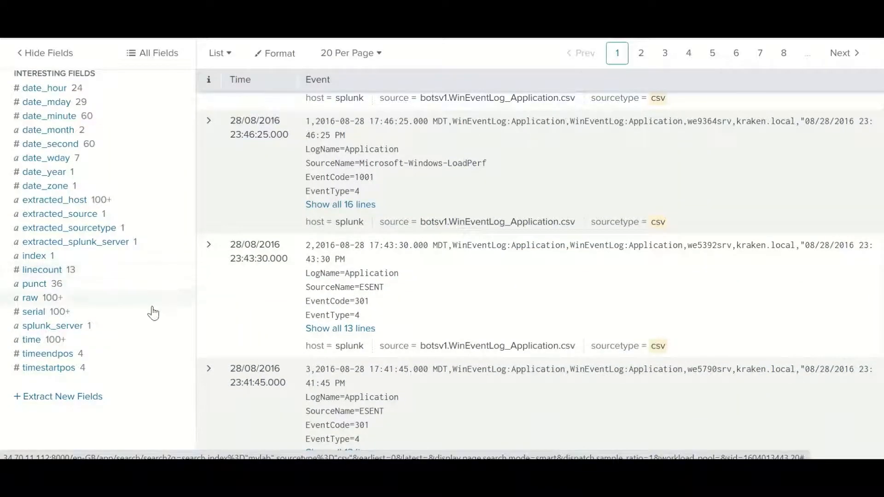
pyautogui.scroll(5, 144, 218)
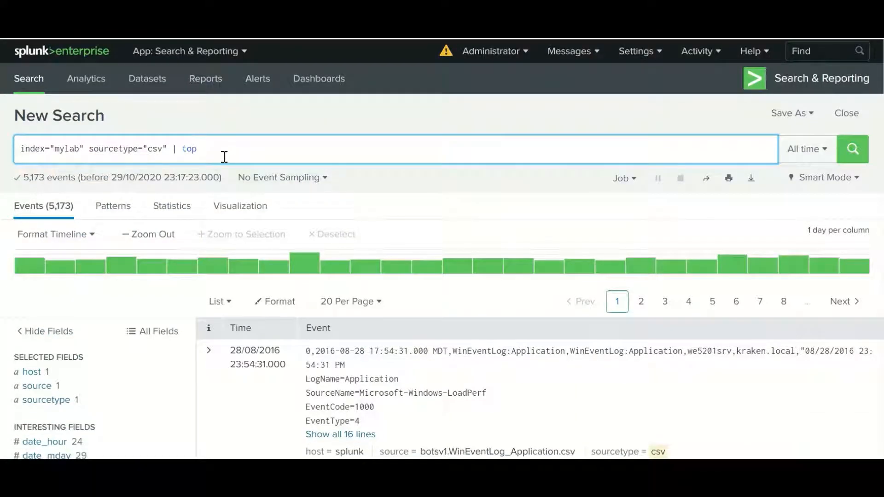
pyautogui.write('extracted+host')
pyautogui.press('BackSpace')
pyautogui.press('BackSpace')
pyautogui.write('st')
pyautogui.press('BackSpace')
pyautogui.press('BackSpace')
pyautogui.write('s')
pyautogui.press('Return')
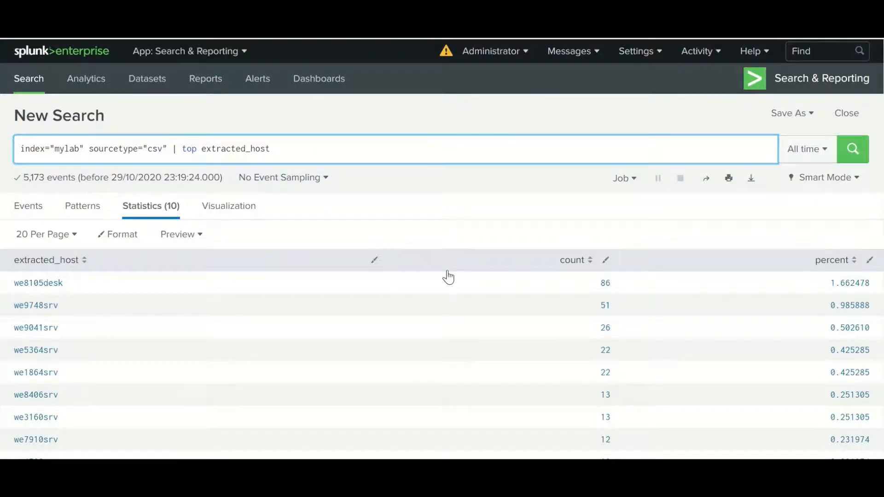
# Examine the host, count and percent columns in the results and the field used by the top command
pyautogui.scroll(-1, 383, 241)
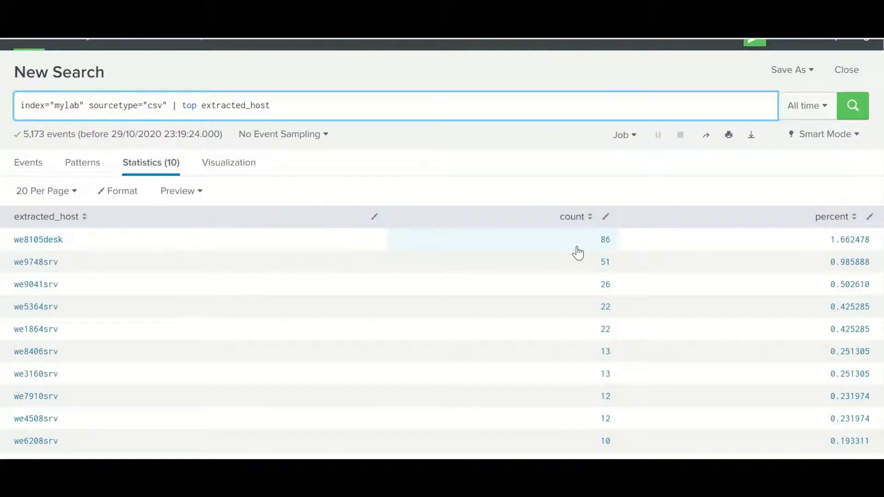
pyautogui.doubleClick(221, 110)
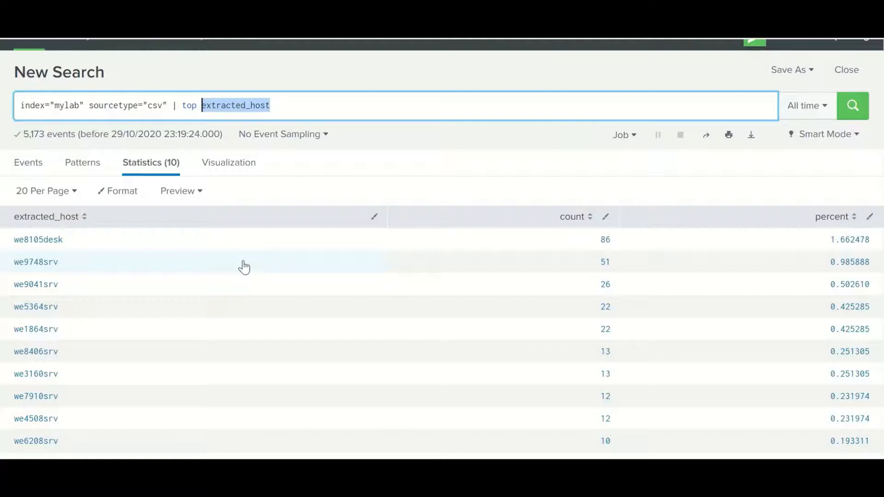
pyautogui.click(296, 111)
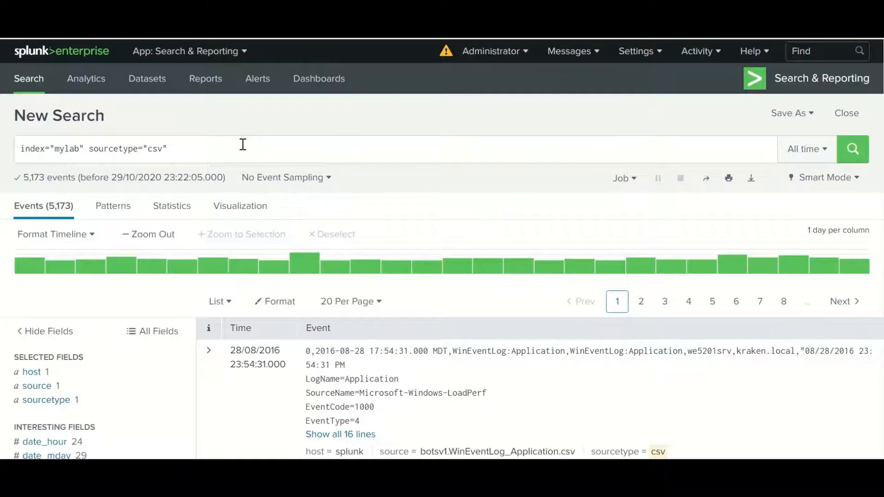
# Generate the top values report for the extracted_host field from the base index="mylab" sourcetype="csv" search
pyautogui.click(234, 148)
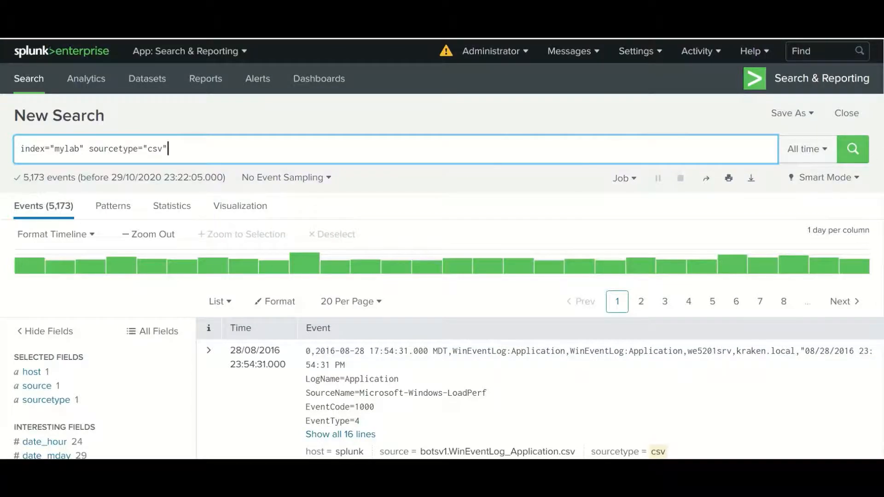
pyautogui.scroll(-5, 181, 235)
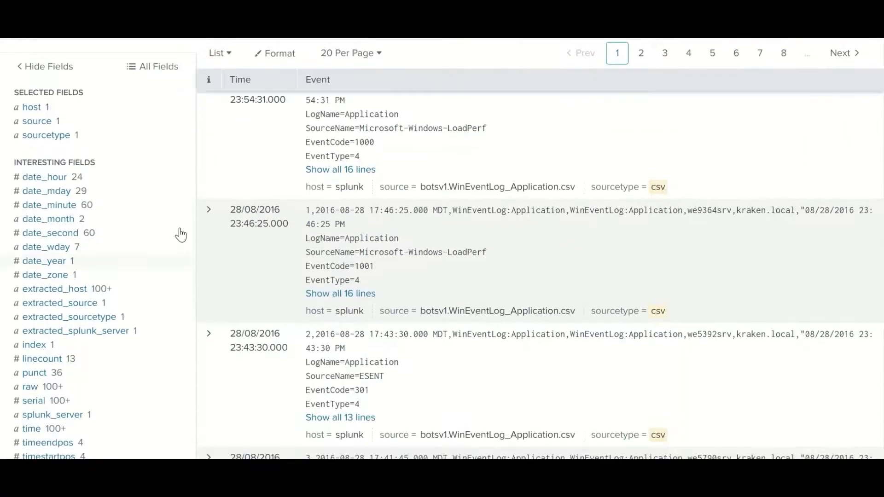
pyautogui.click(42, 290)
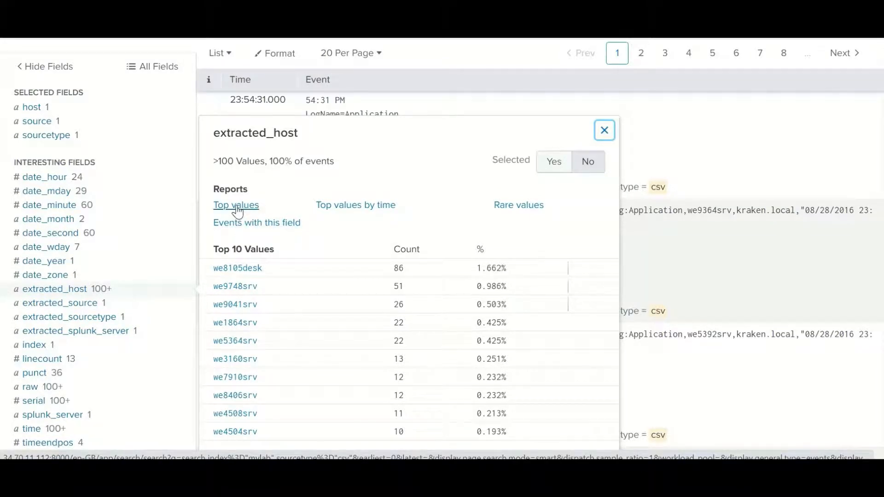
pyautogui.click(254, 228)
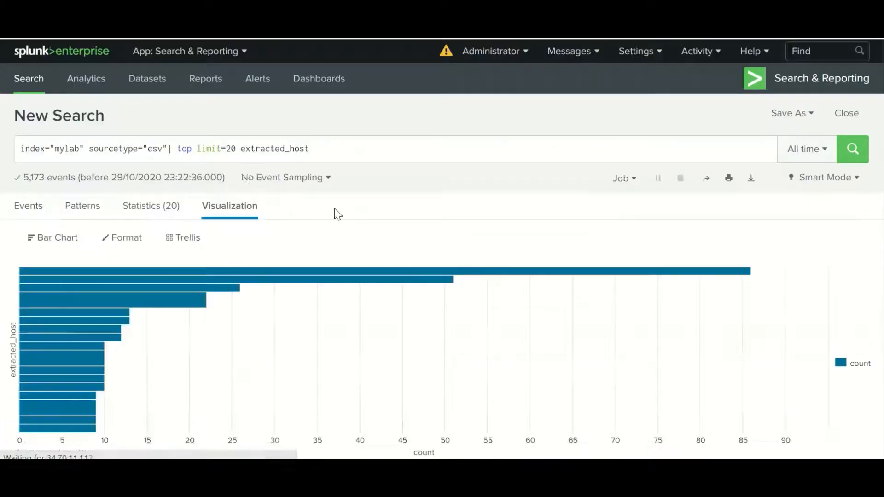
# Highlight limit=20 in the generated search, show the results as a statistics table and look through the listed hosts
pyautogui.doubleClick(217, 148)
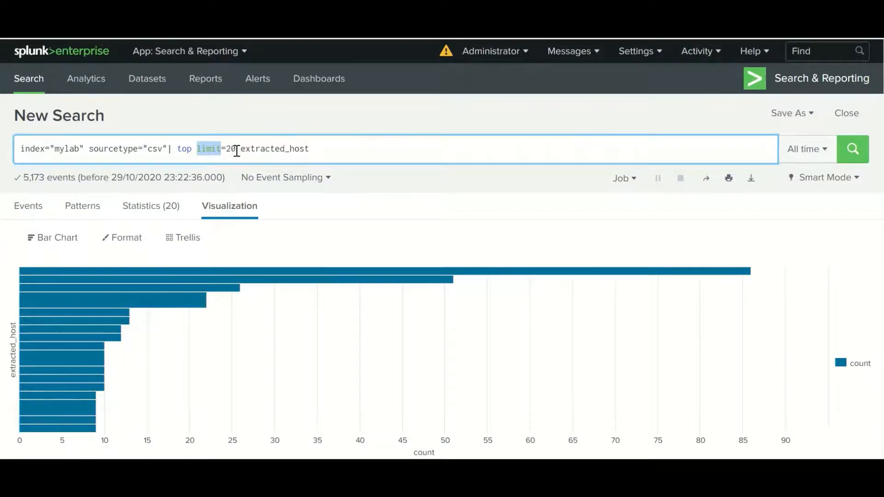
pyautogui.click(237, 148)
pyautogui.moveTo(237, 148); pyautogui.dragTo(201, 149)
pyautogui.click(162, 213)
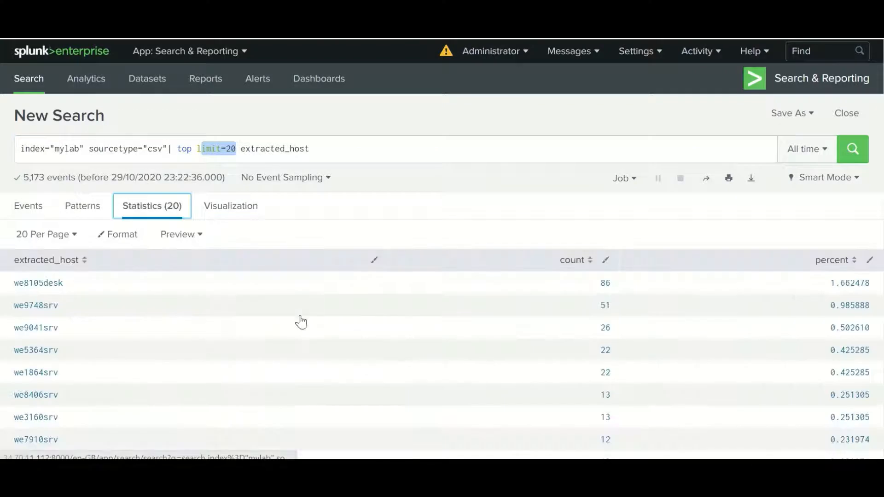
pyautogui.scroll(-5, 221, 333)
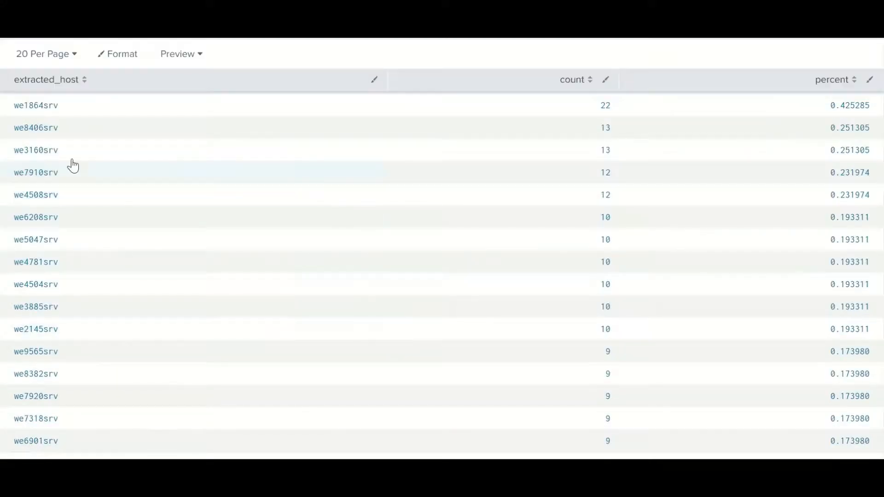
pyautogui.scroll(6, 109, 294)
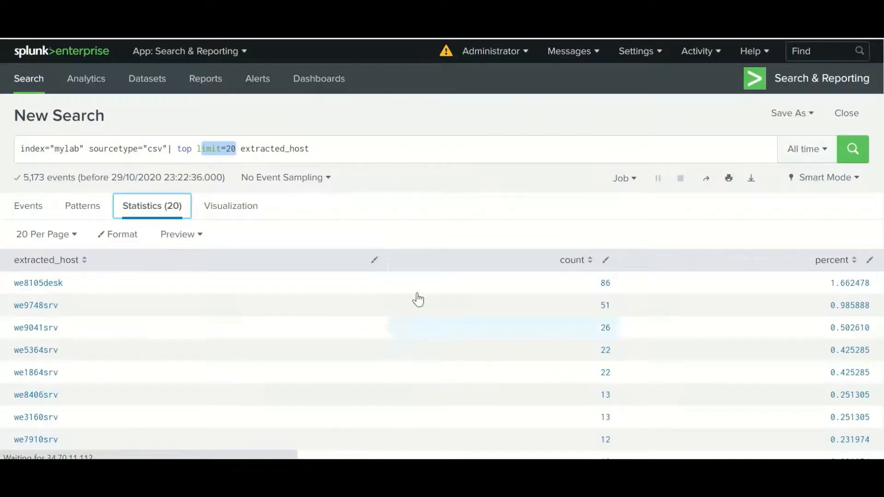
# Review the top command's syntax in the search, highlighting the command, the extracted_host field and the limit=20 option
pyautogui.click(328, 148)
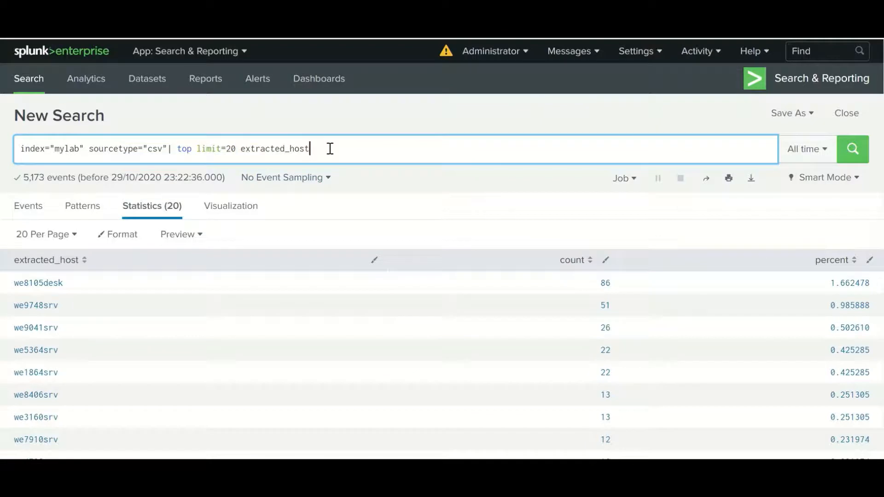
pyautogui.doubleClick(184, 149)
pyautogui.doubleClick(276, 148)
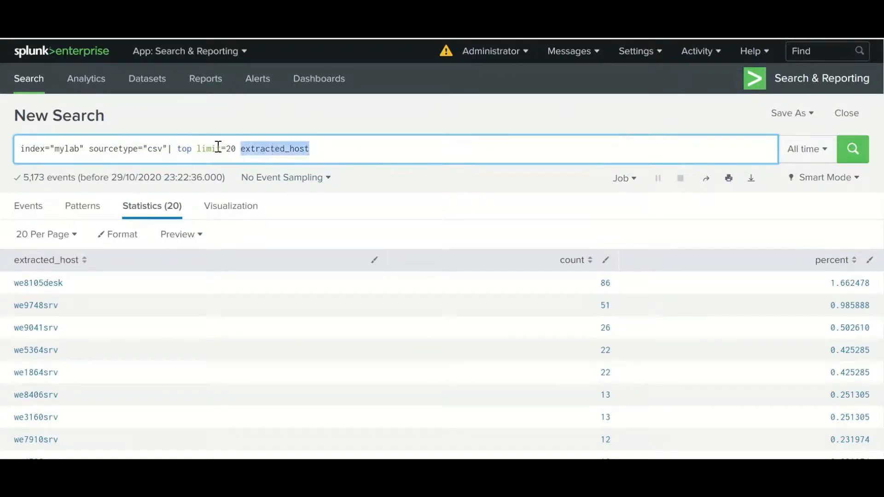
pyautogui.moveTo(237, 147); pyautogui.dragTo(197, 149)
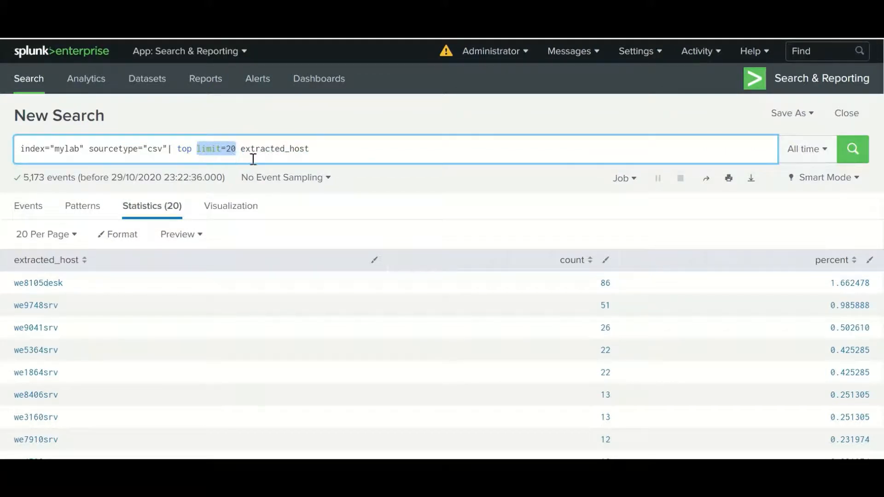
pyautogui.moveTo(199, 152); pyautogui.dragTo(229, 154)
pyautogui.doubleClick(230, 150)
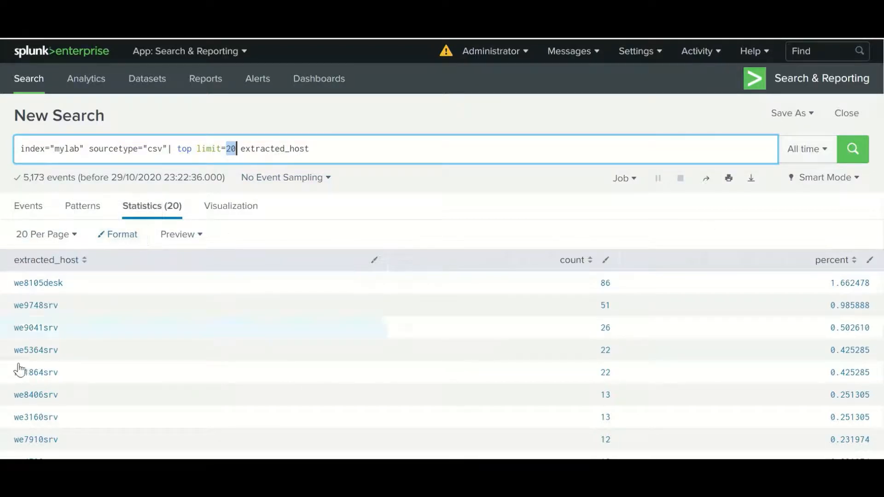
# Set the top command's limit to 5 and rerun the search
pyautogui.click(237, 148)
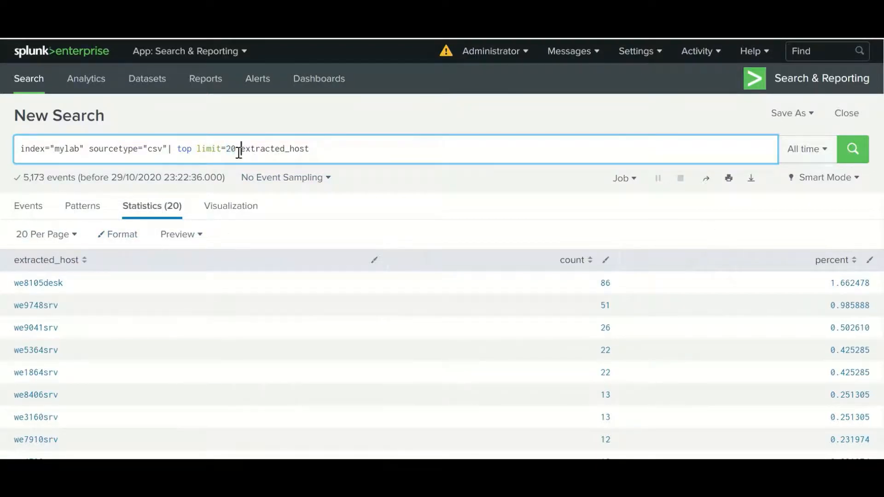
pyautogui.press('BackSpace')
pyautogui.press('BackSpace')
pyautogui.write('5')
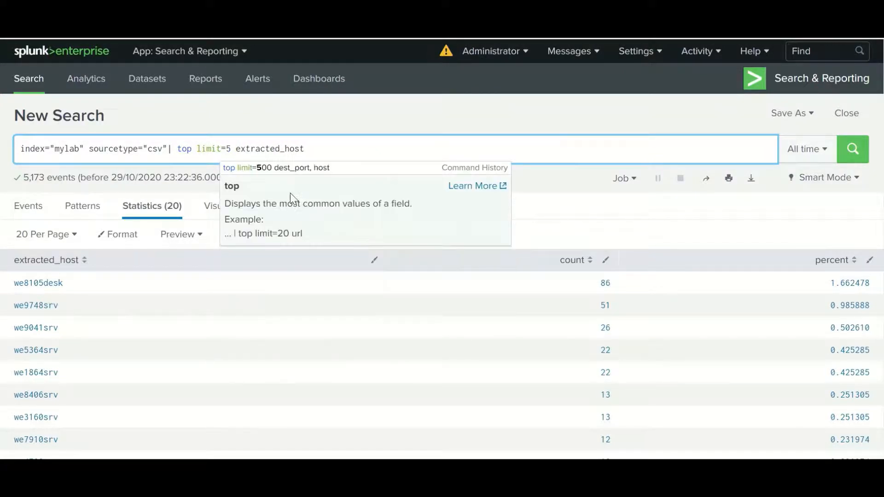
pyautogui.click(852, 150)
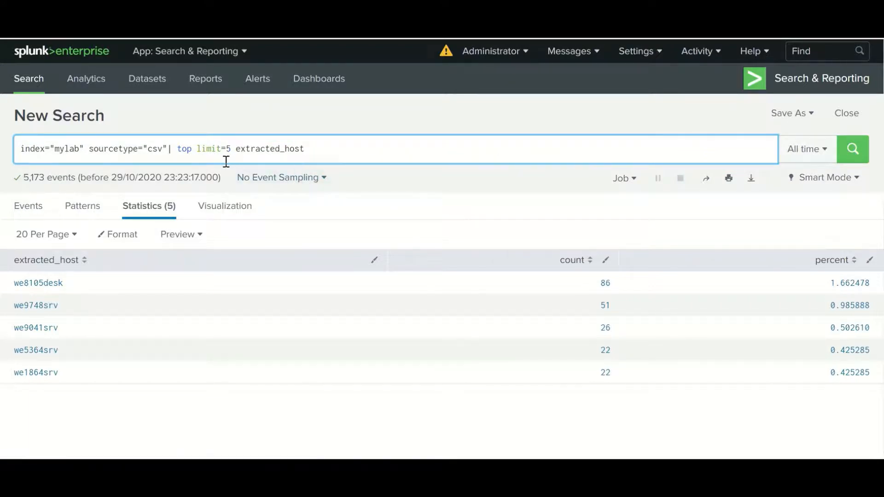
# Replace the limit value with a # placeholder and highlight it as the part that takes a number
pyautogui.press('BackSpace')
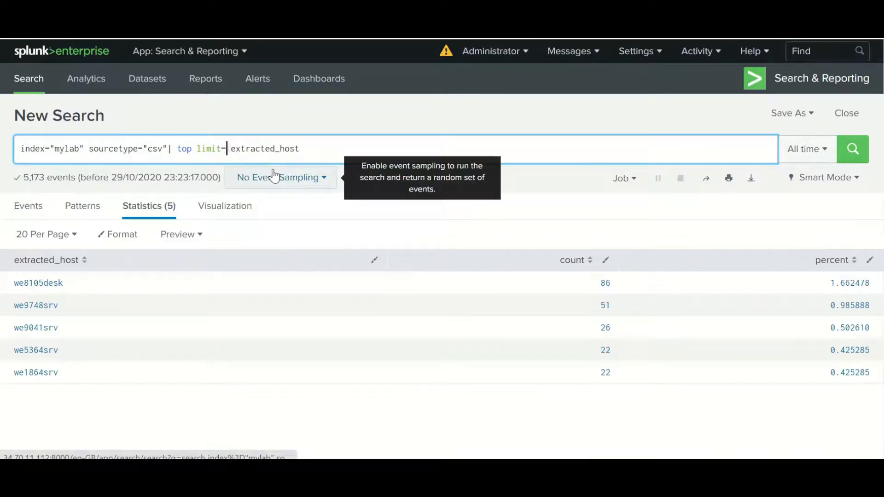
pyautogui.write('#')
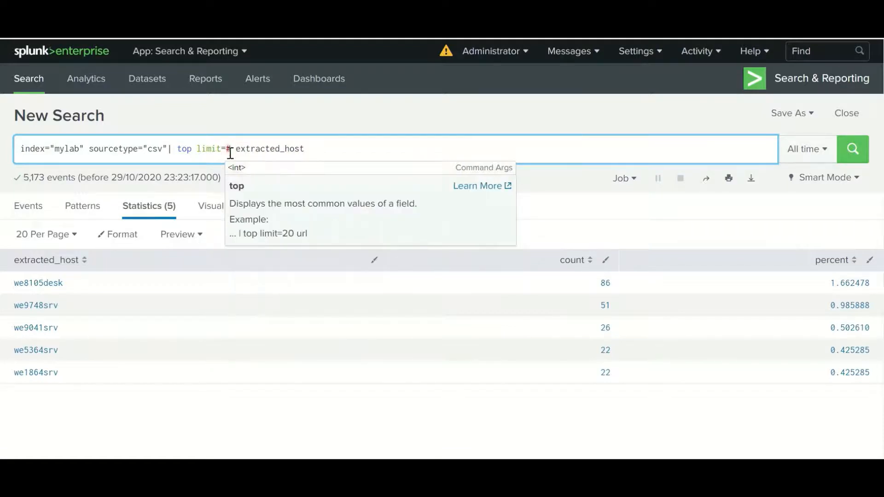
pyautogui.click(234, 148)
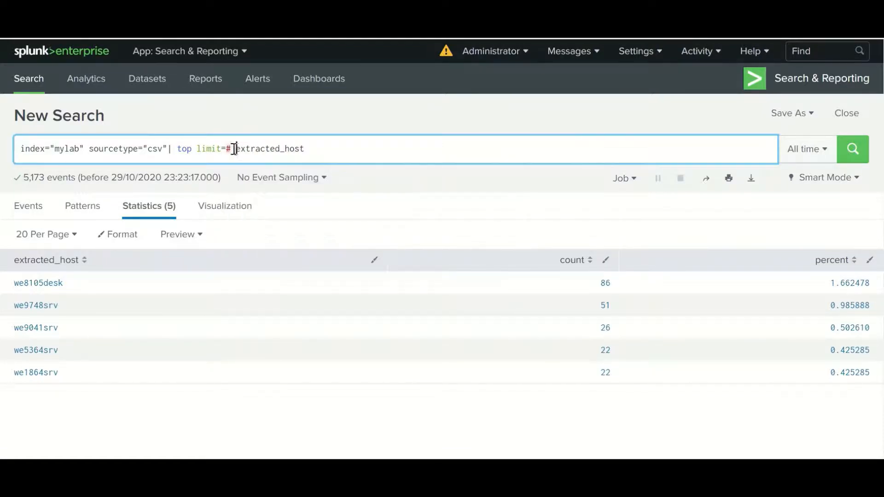
pyautogui.doubleClick(232, 148)
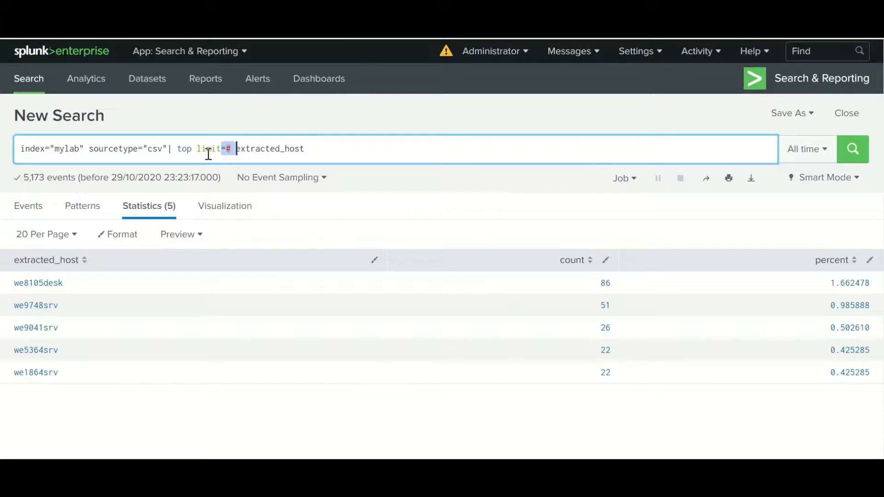
pyautogui.click(231, 148)
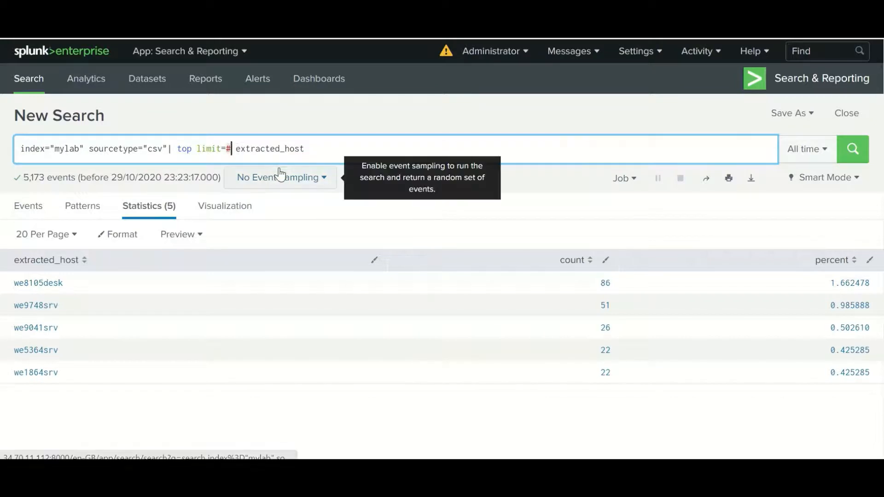
# Set the top command's limit to 0 and run the search to return all extracted_host values
pyautogui.press('BackSpace')
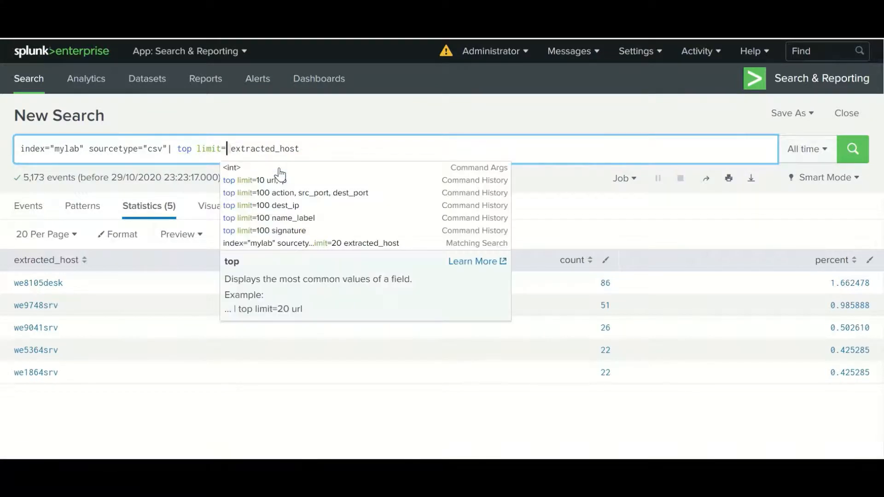
pyautogui.write('0')
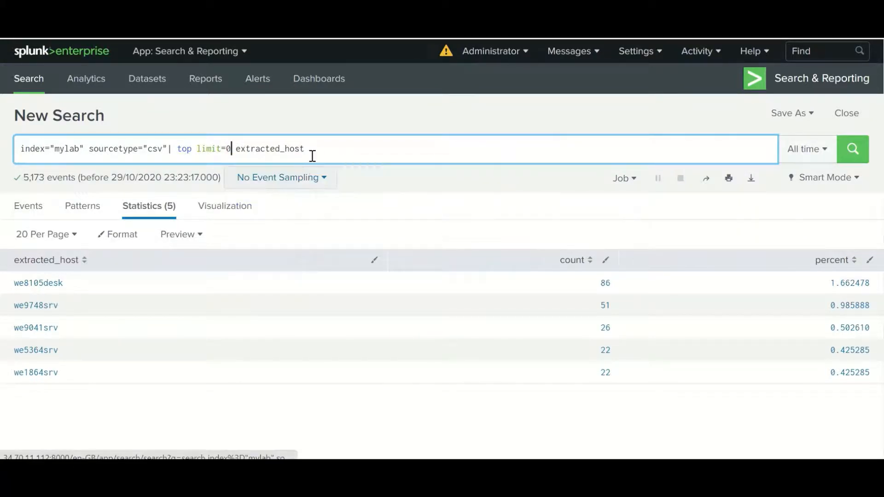
pyautogui.click(851, 161)
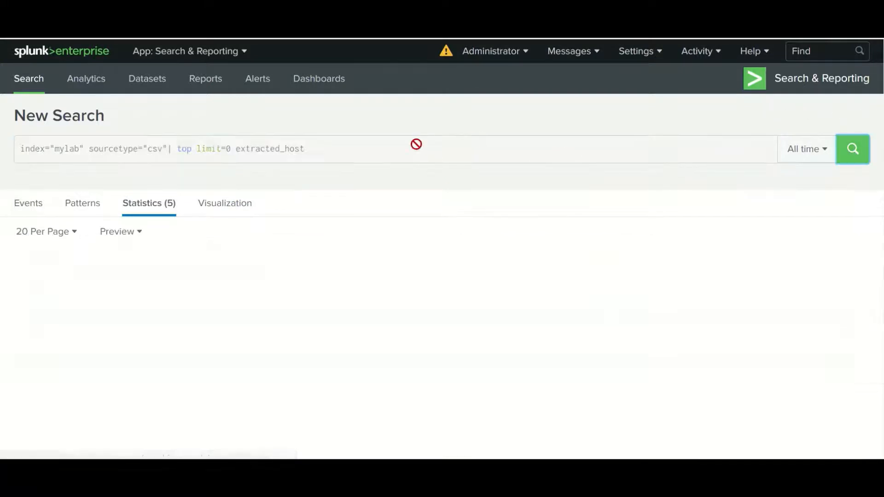
# Add the showperc=f option after limit=0 in the top command, highlight it, and run the search
pyautogui.click(335, 150)
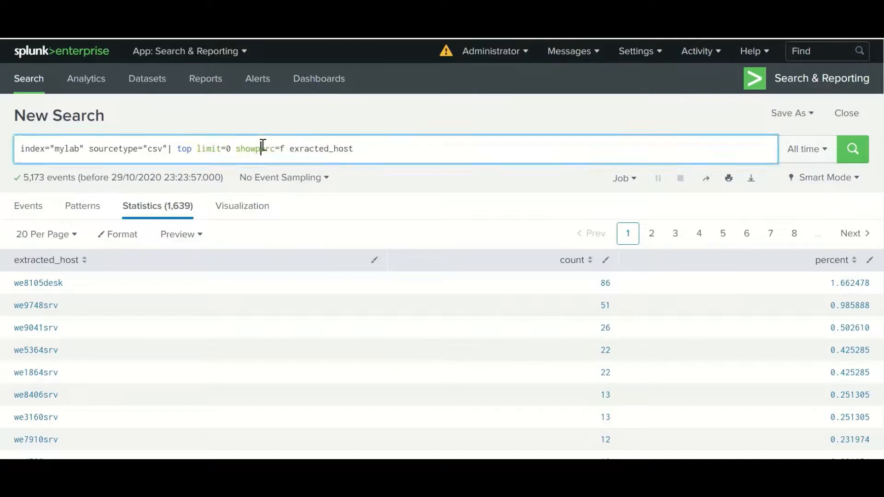
pyautogui.doubleClick(262, 147)
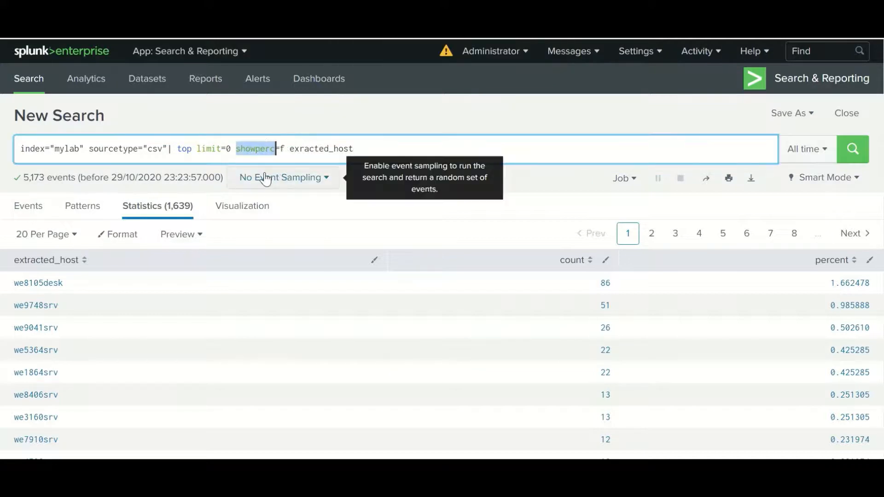
pyautogui.click(282, 148)
pyautogui.click(835, 152)
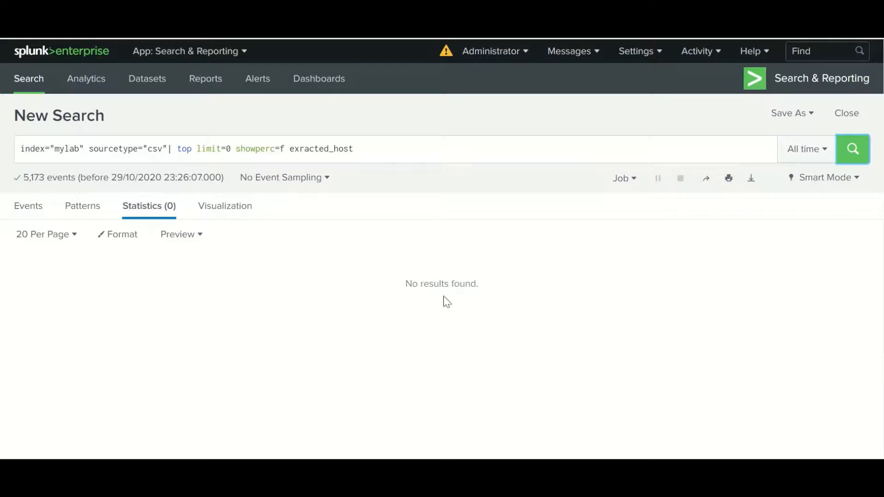
# Correct the misspelled field name to extracted_host and rerun the search with showperc=f
pyautogui.click(285, 148)
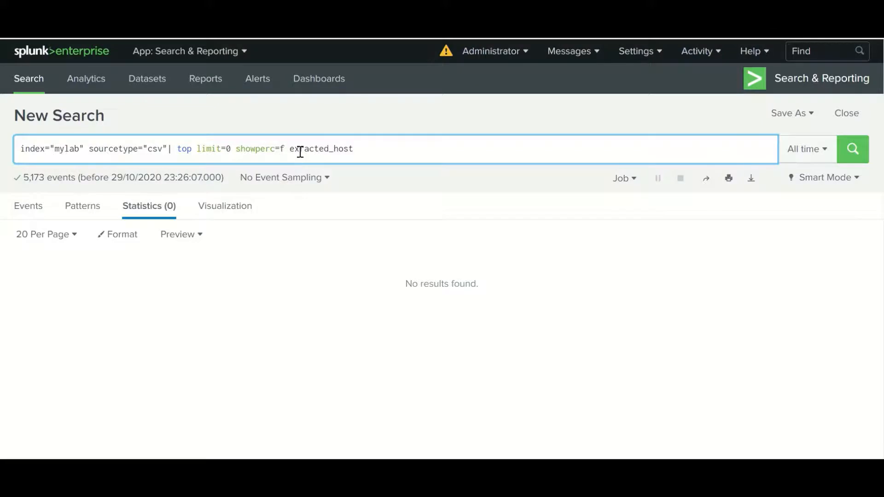
pyautogui.write('t')
pyautogui.press('Return')
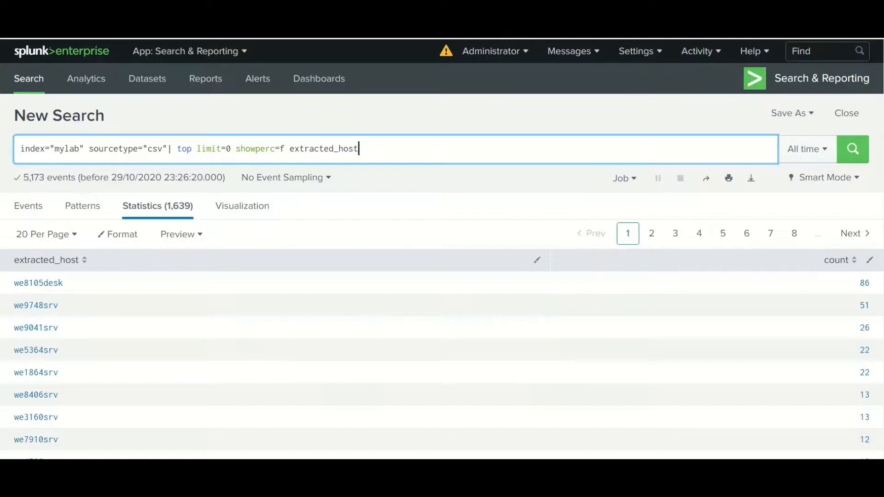
# Remove the showperc=f option from the top command, leaving top limit=0 extracted_host
pyautogui.click(290, 148)
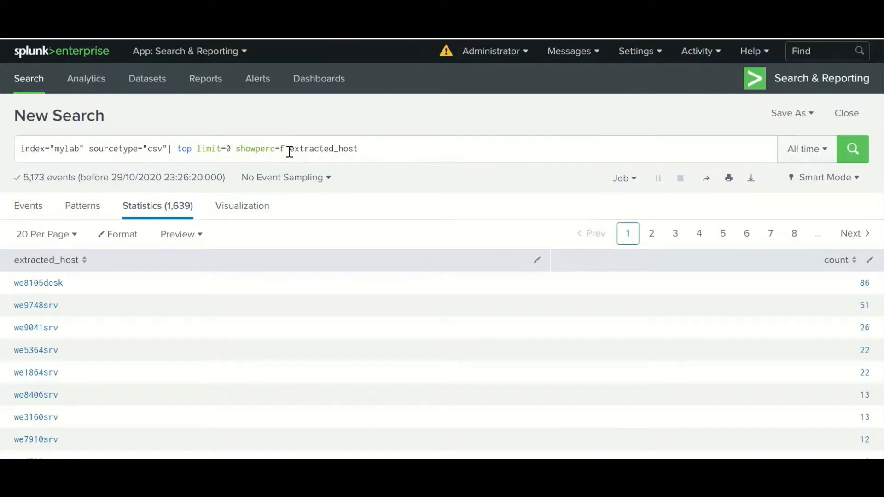
pyautogui.press('BackSpace')
pyautogui.press('BackSpace')
pyautogui.press('BackSpace')
pyautogui.press('BackSpace')
pyautogui.press('BackSpace')
pyautogui.press('BackSpace')
pyautogui.press('BackSpace')
pyautogui.press('BackSpace')
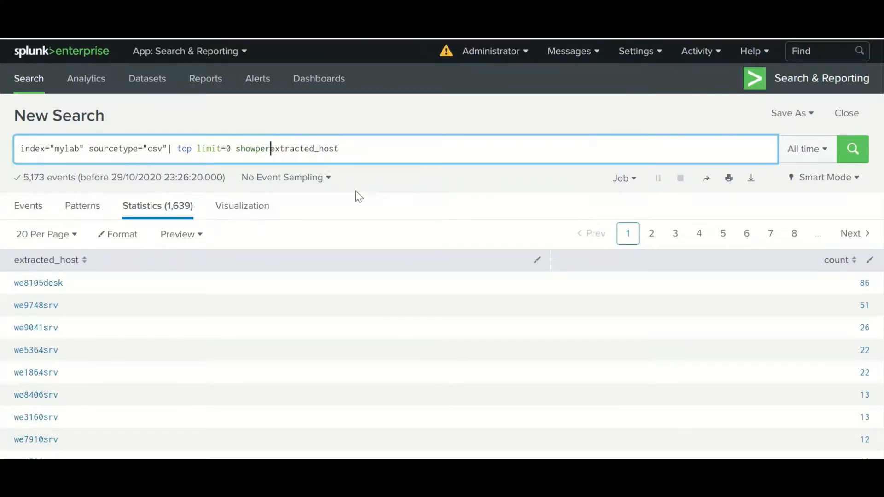
pyautogui.press('BackSpace')
pyautogui.press('BackSpace')
pyautogui.press('BackSpace')
# Append "| fields - percent" after extracted_host and run the search to drop the percent column
pyautogui.press('Right')
pyautogui.press('Right')
pyautogui.press('Right')
pyautogui.press('Right')
pyautogui.press('Right')
pyautogui.press('Right')
pyautogui.press('Right')
pyautogui.press('Right')
pyautogui.press('Right')
pyautogui.press('Right')
pyautogui.press('Right')
pyautogui.press('Right')
pyautogui.press('Right')
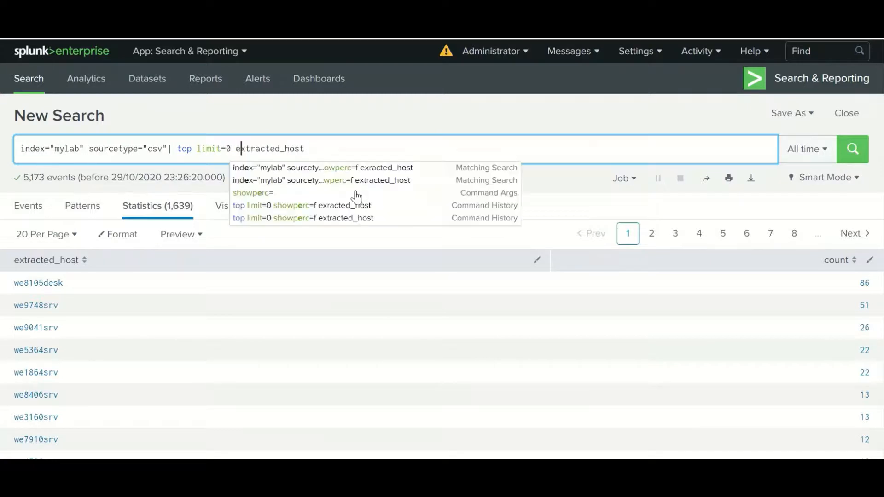
pyautogui.press('Right')
pyautogui.write('| ')
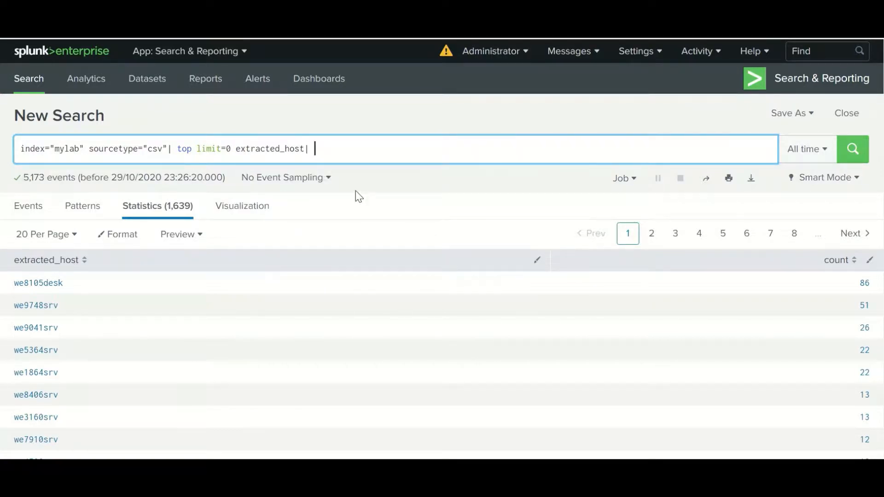
pyautogui.write('fields')
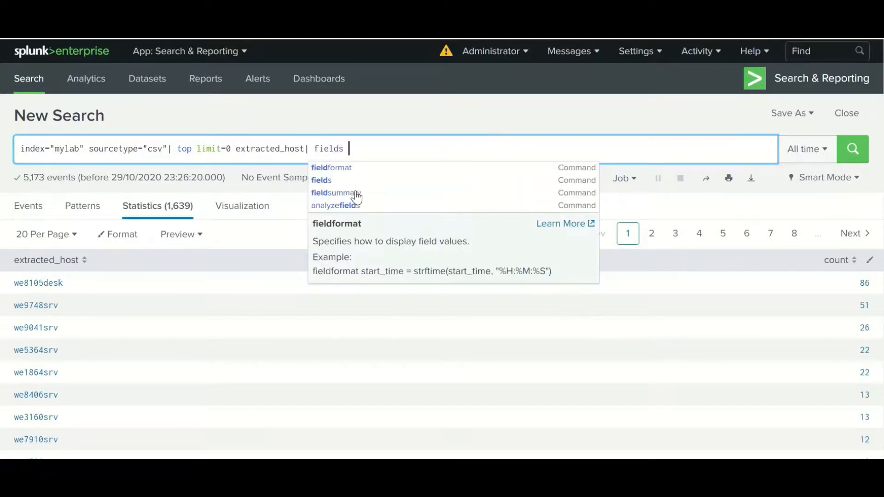
pyautogui.write(' - per')
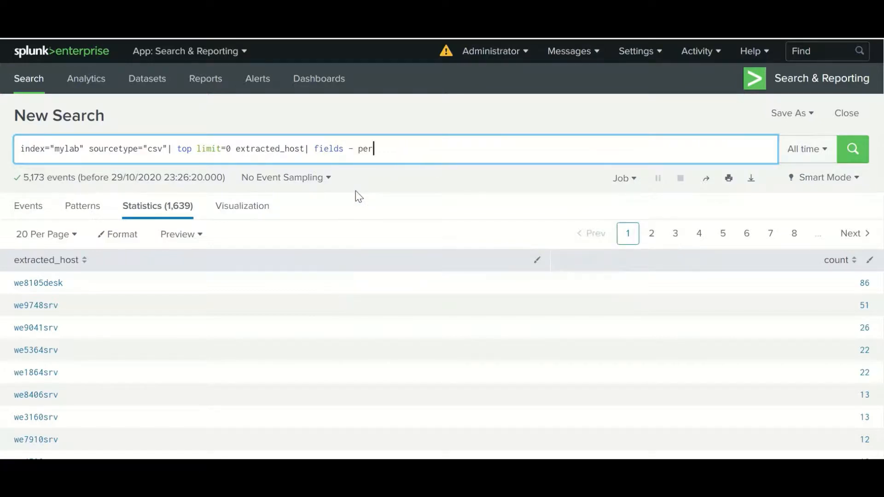
pyautogui.write('cent')
pyautogui.press('Return')
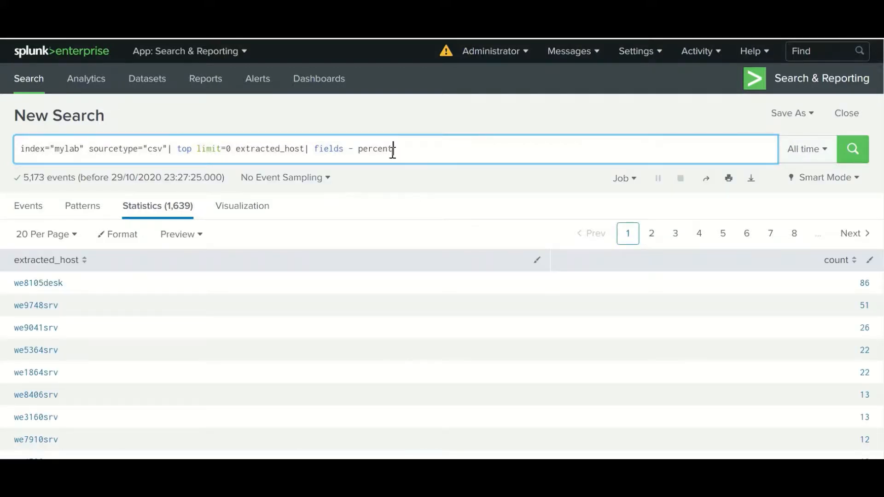
# Run the search without the "| fields - percent" clause, and append the clause again and rerun it for comparison
pyautogui.moveTo(415, 148); pyautogui.dragTo(304, 152)
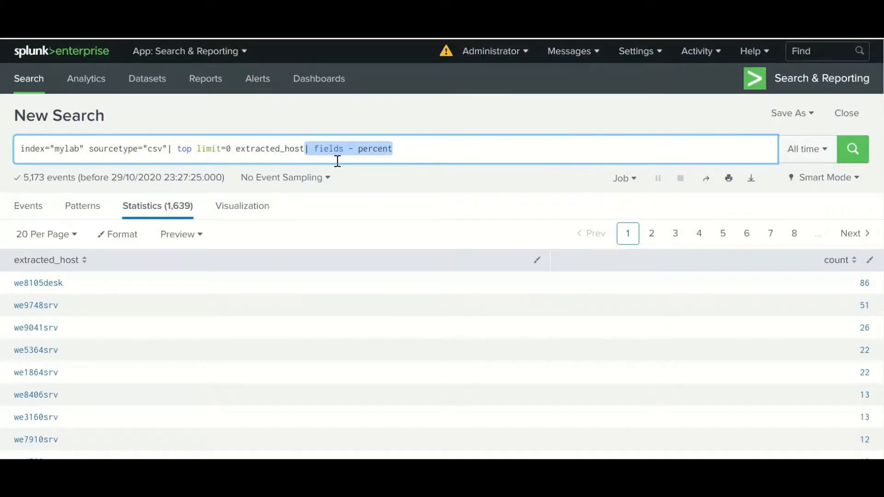
pyautogui.press('BackSpace')
pyautogui.press('Return')
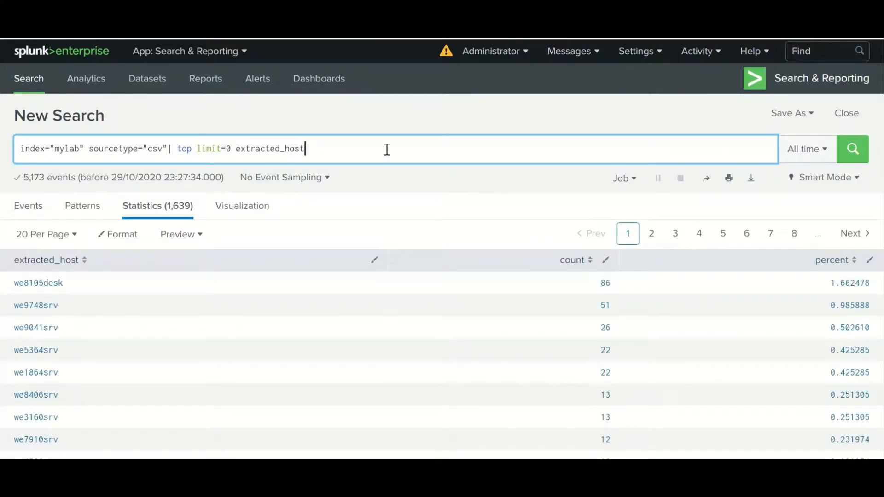
pyautogui.write('| fields - percent')
pyautogui.click(853, 150)
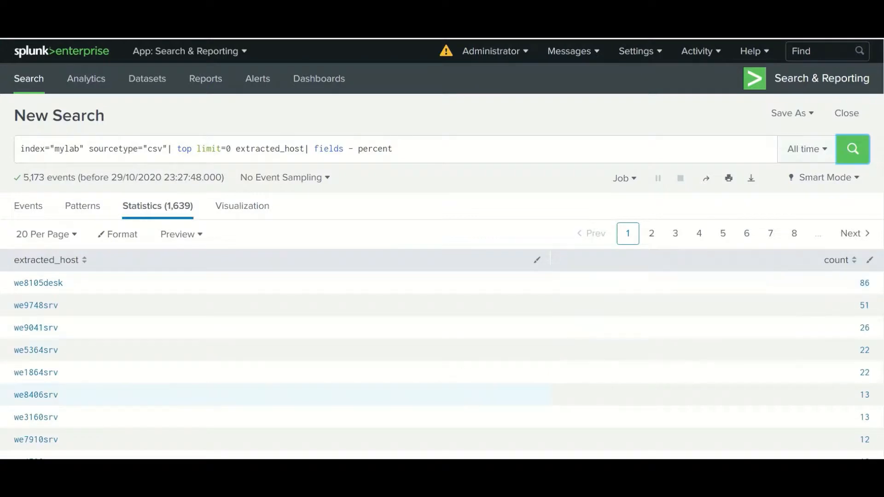
# Replace the "| fields - percent" clause with "by extraction_source" after extracted_host and run the search
pyautogui.moveTo(394, 149); pyautogui.dragTo(306, 148)
pyautogui.press('BackSpace')
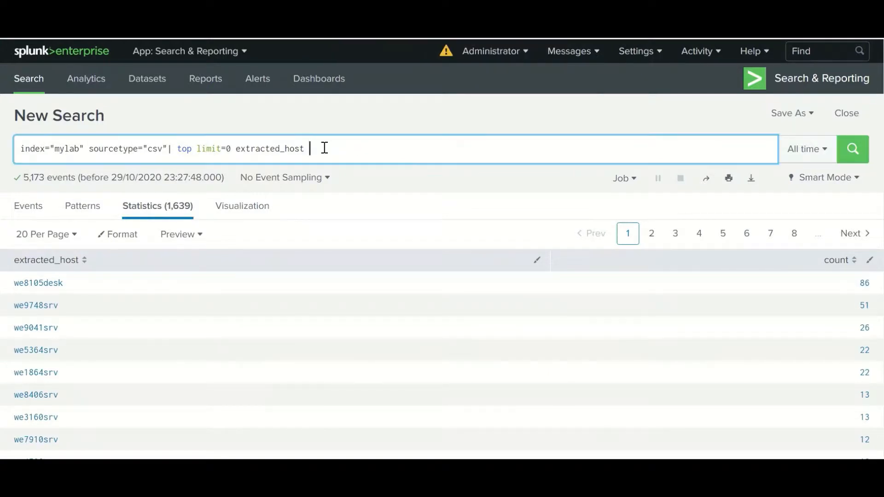
pyautogui.write('by extraction_sorce')
pyautogui.press('BackSpace')
pyautogui.press('BackSpace')
pyautogui.press('BackSpace')
pyautogui.write('urce')
pyautogui.press('Return')
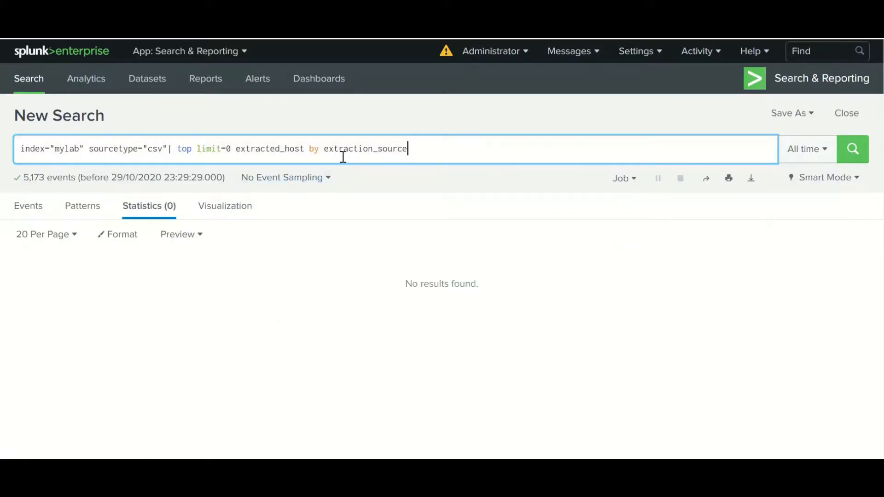
# Correct the by-clause field name to extracted_source and rerun the search
pyautogui.click(373, 148)
pyautogui.press('BackSpace')
pyautogui.press('BackSpace')
pyautogui.press('BackSpace')
pyautogui.write('ed')
pyautogui.press('Return')
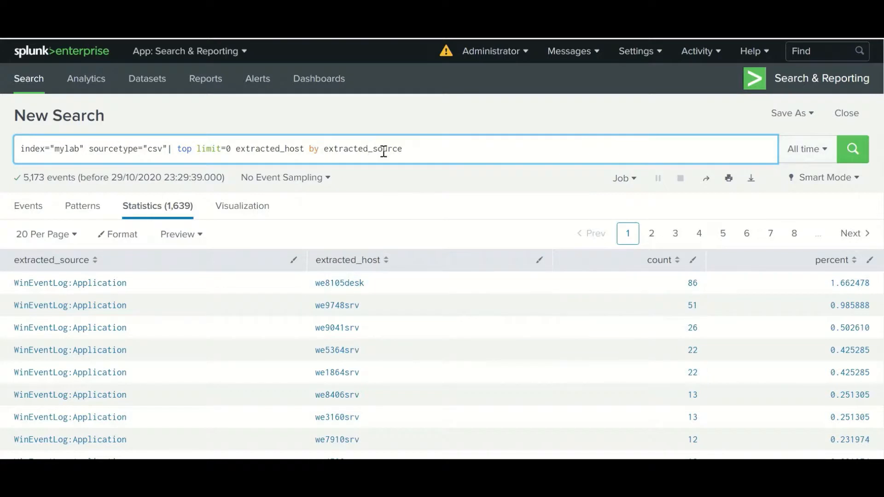
# Move extracted_source from the by clause to directly before extracted_host in the top command
pyautogui.click(405, 149)
pyautogui.keyDown('shift'); pyautogui.click(205, 151); pyautogui.keyUp('shift')
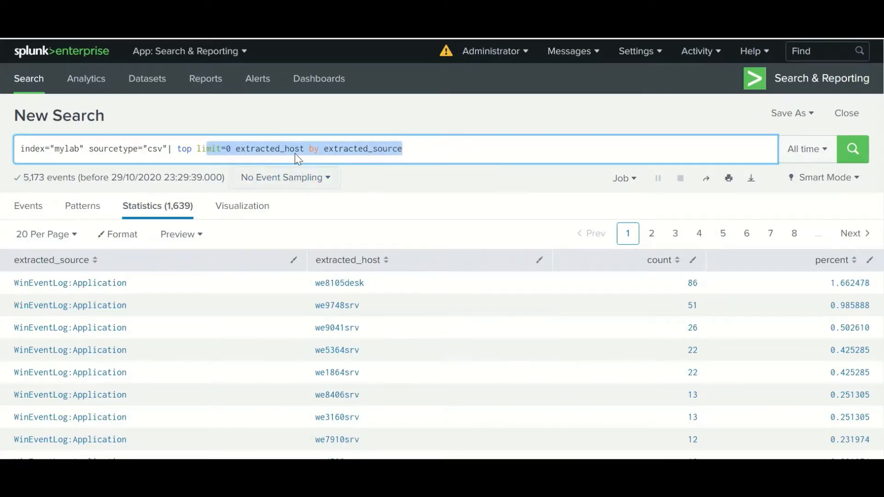
pyautogui.click(355, 154)
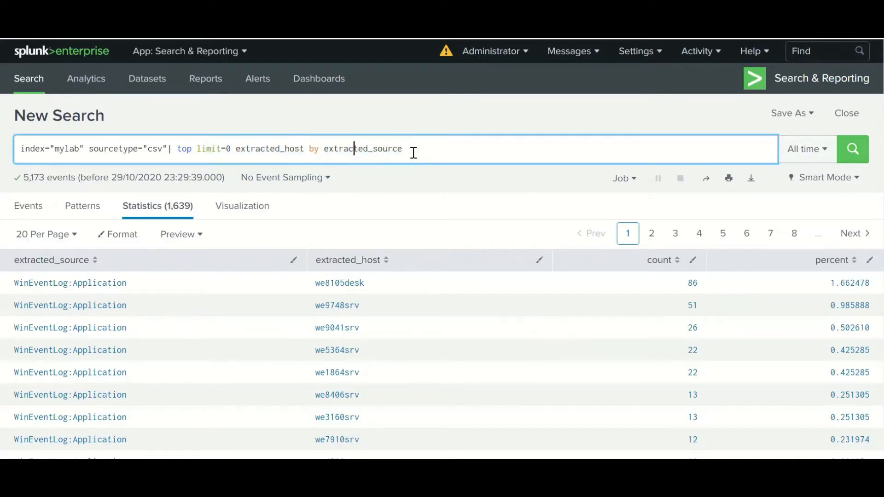
pyautogui.moveTo(405, 149); pyautogui.dragTo(325, 149)
pyautogui.hotkey('ctrl', 'c')
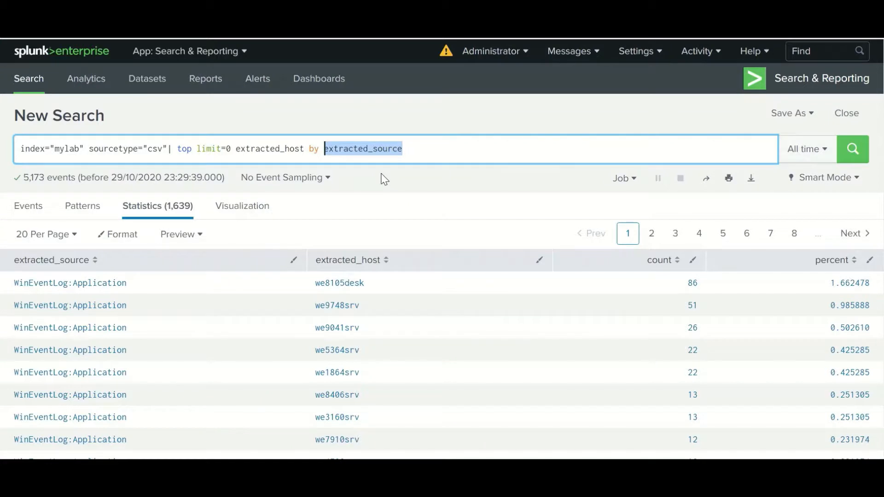
pyautogui.press('BackSpace')
pyautogui.hotkey('ctrl', 'Left')
pyautogui.hotkey('ctrl', 'Left')
pyautogui.hotkey('ctrl', 'v')
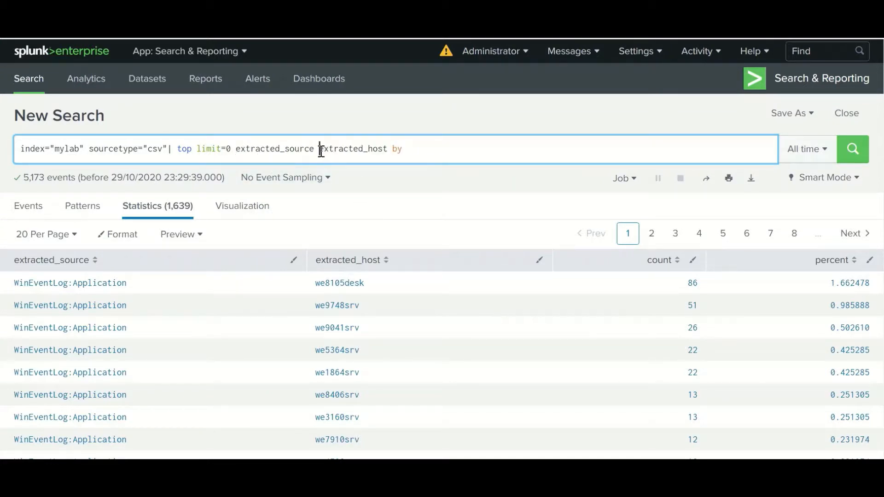
# Complete the command as "top limit=0 extracted_source by extracted_host", run the search and look through the results
pyautogui.write('by')
pyautogui.click(438, 157)
pyautogui.press('Return')
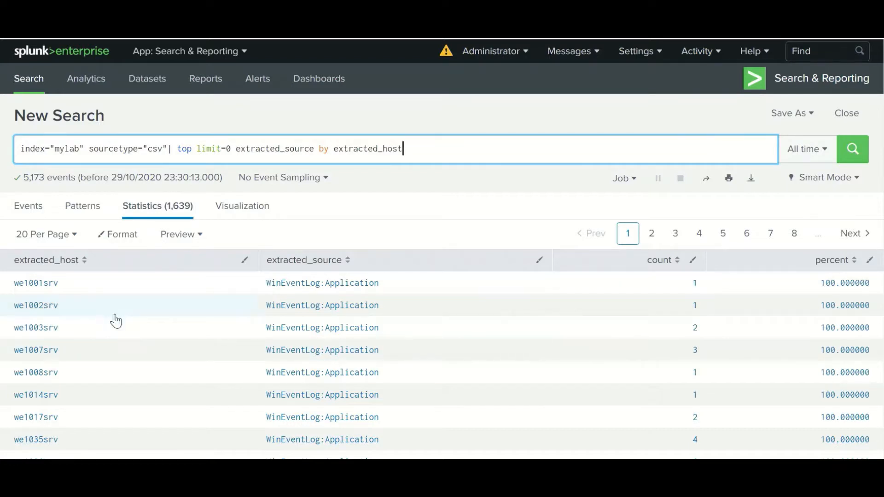
pyautogui.scroll(-5, 426, 385)
pyautogui.scroll(5, 431, 385)
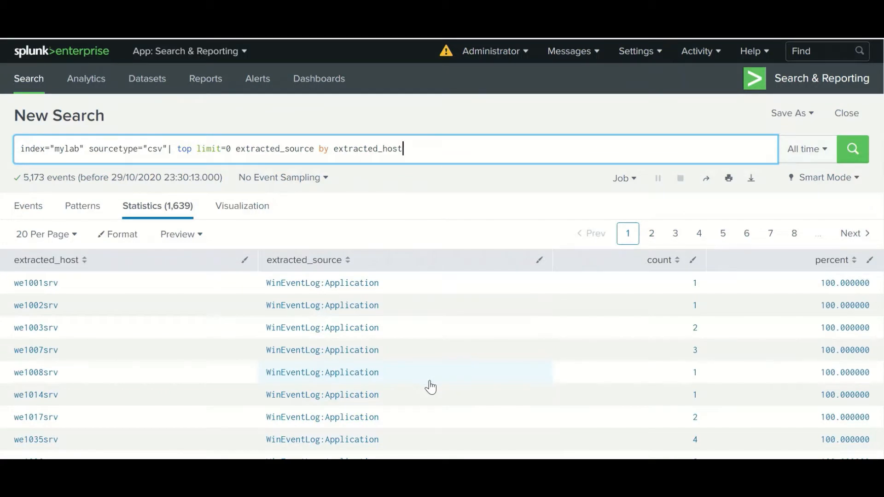
pyautogui.scroll(-5, 431, 388)
pyautogui.scroll(5, 431, 391)
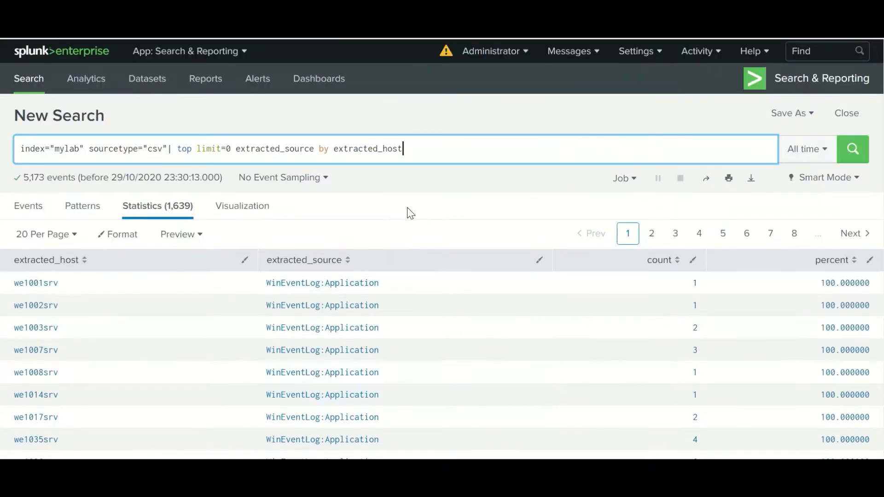